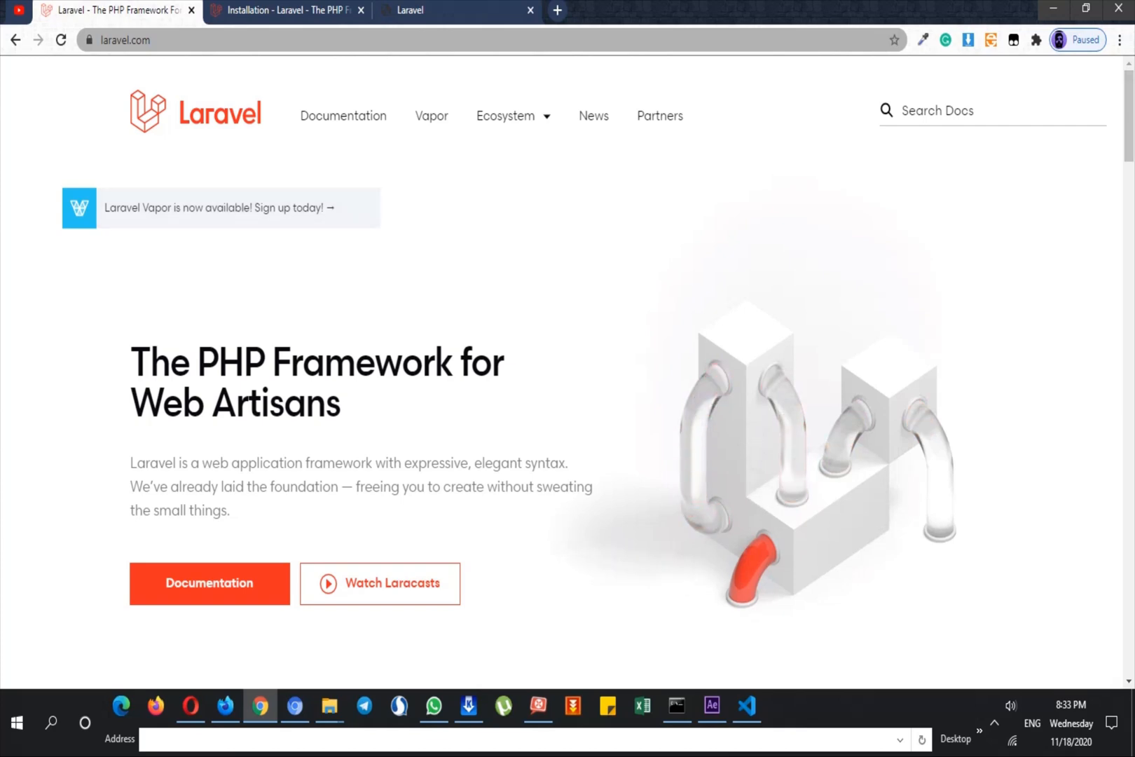
scroll(568, 372, "down", 4)
scroll(568, 373, "down", 7)
scroll(568, 372, "down", 4)
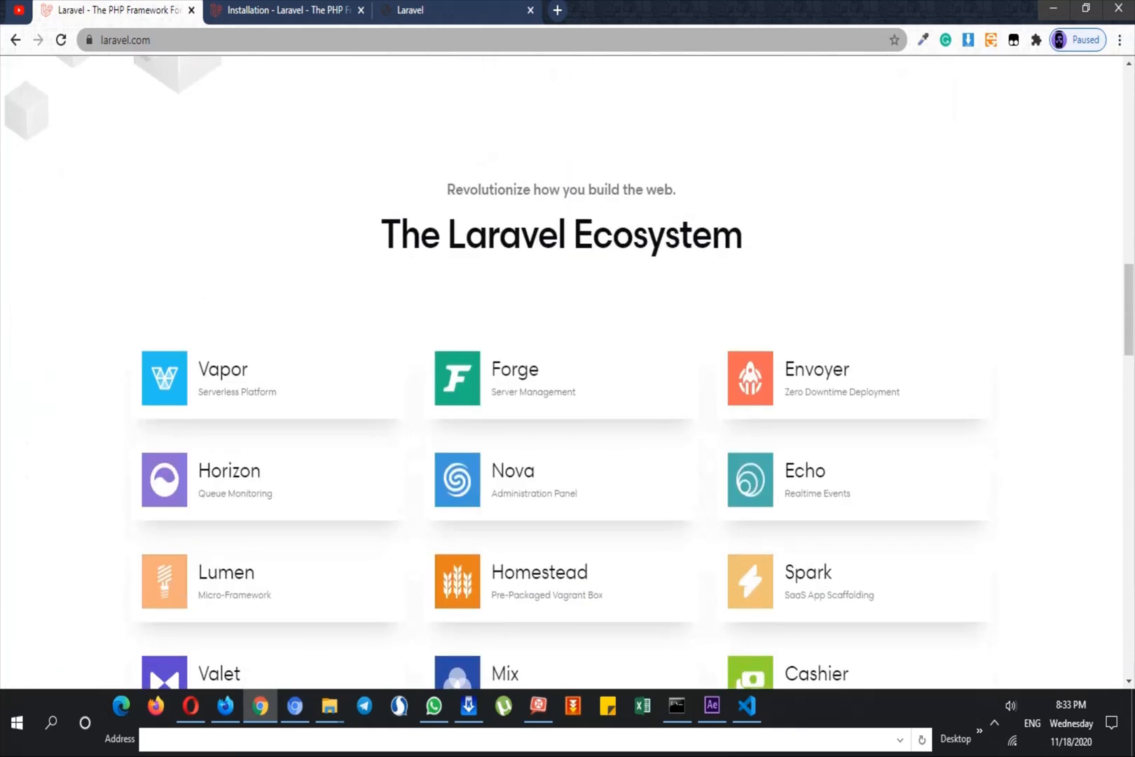
scroll(568, 372, "up", 7)
scroll(568, 372, "up", 7)
scroll(568, 372, "up", 3)
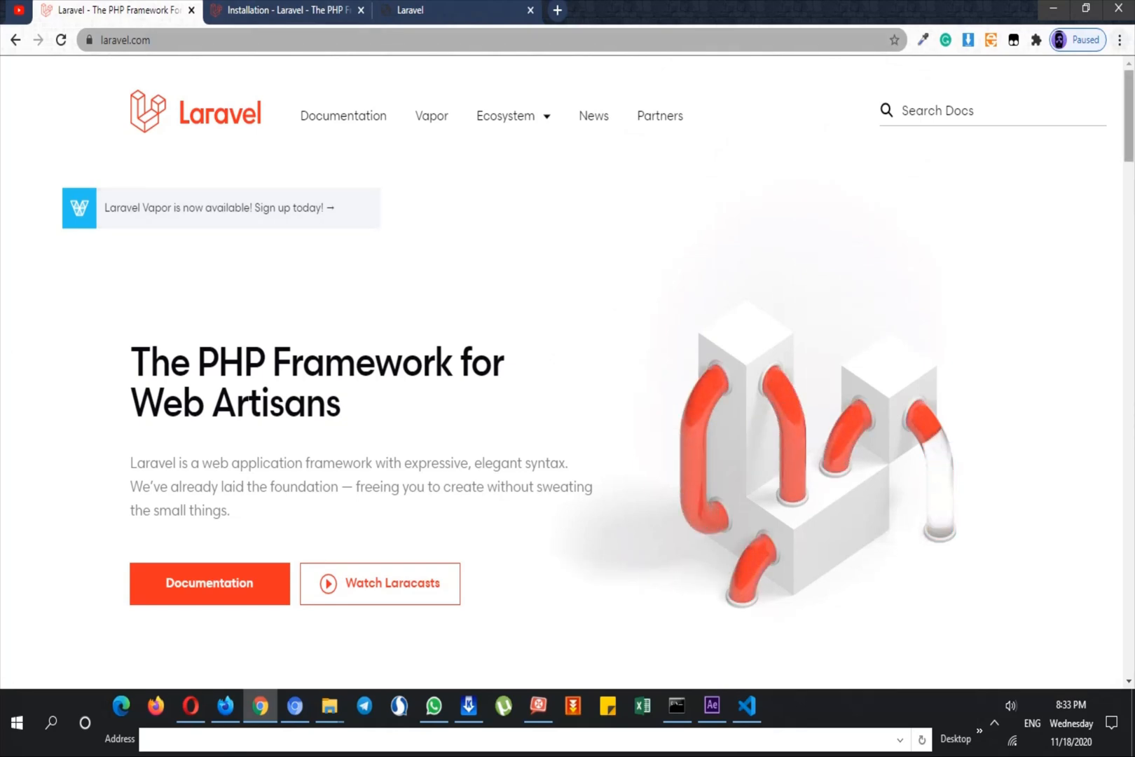
scroll(567, 372, "down", 15)
scroll(568, 373, "down", 10)
scroll(567, 372, "down", 5)
scroll(567, 372, "up", 2)
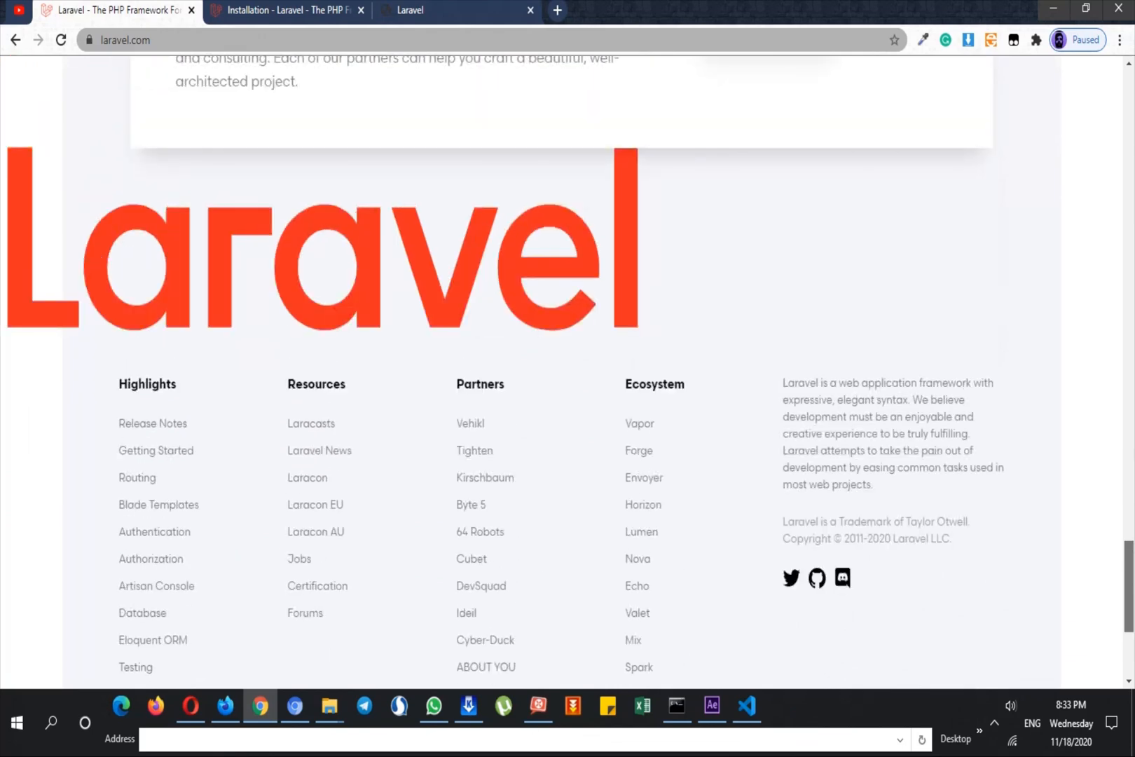
scroll(568, 372, "down", 3)
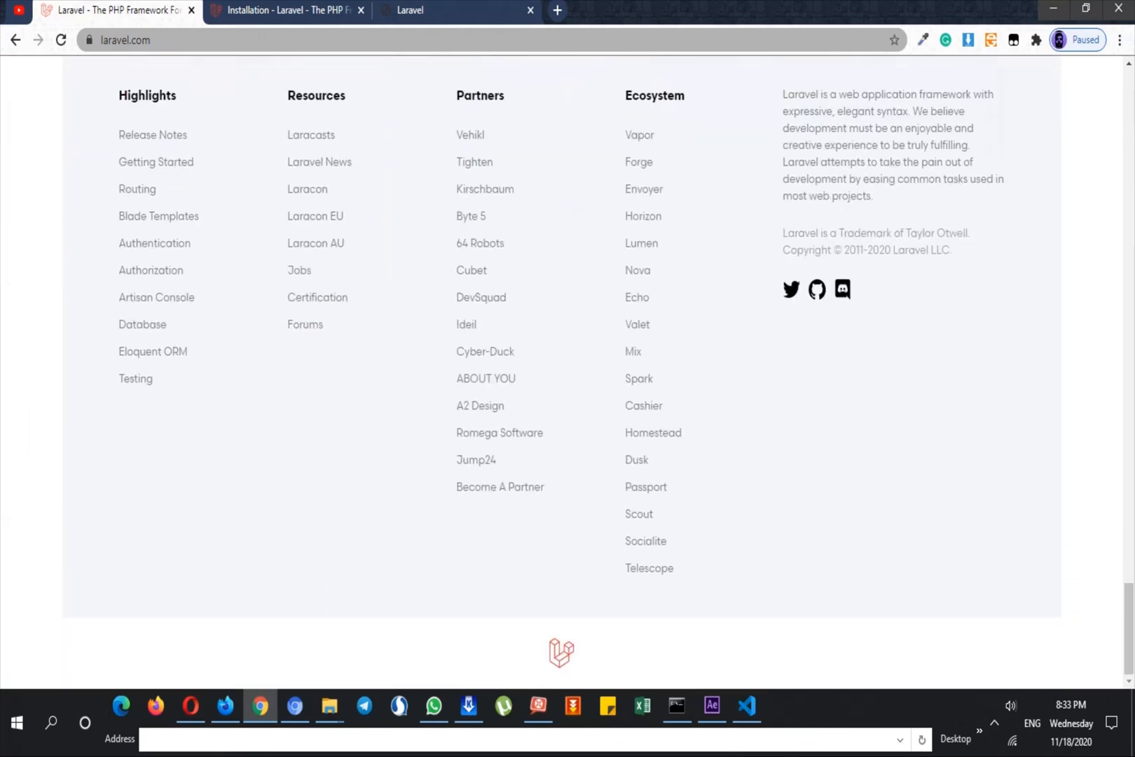
- Switch from the Laravel homepage to the Installation docs tab in Chrome
key("ctrl+Tab")
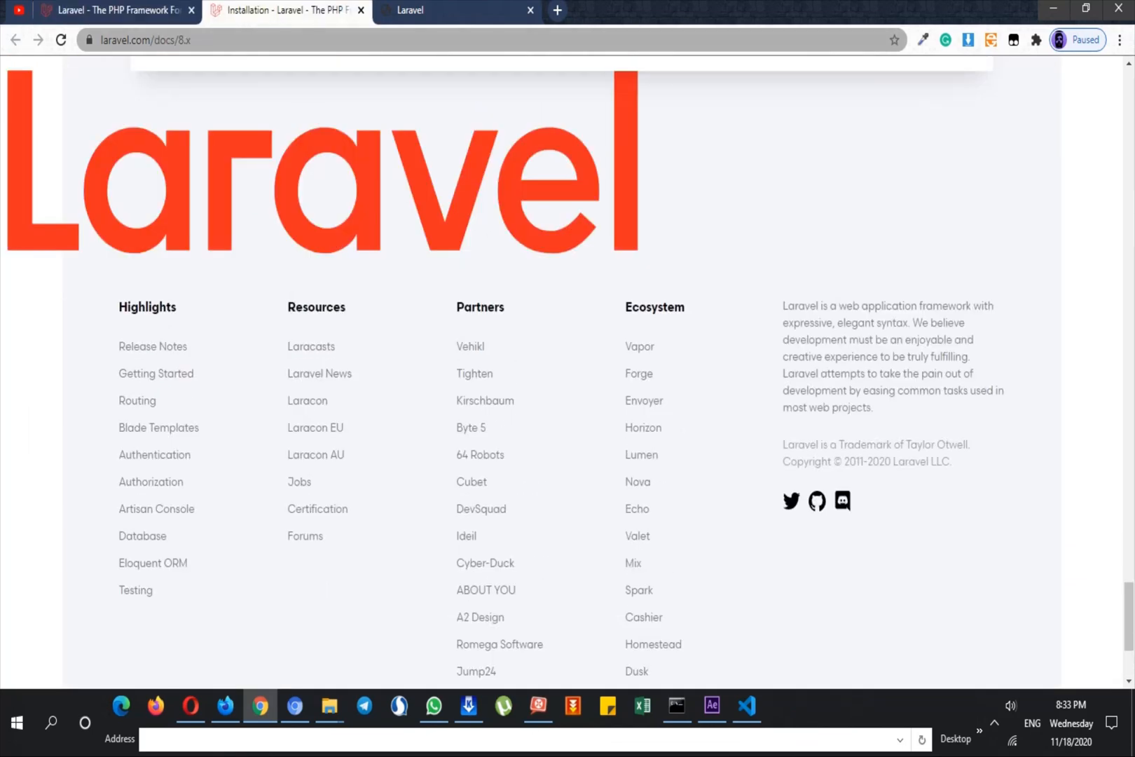
left_click_drag(1129, 616, 1129, 104)
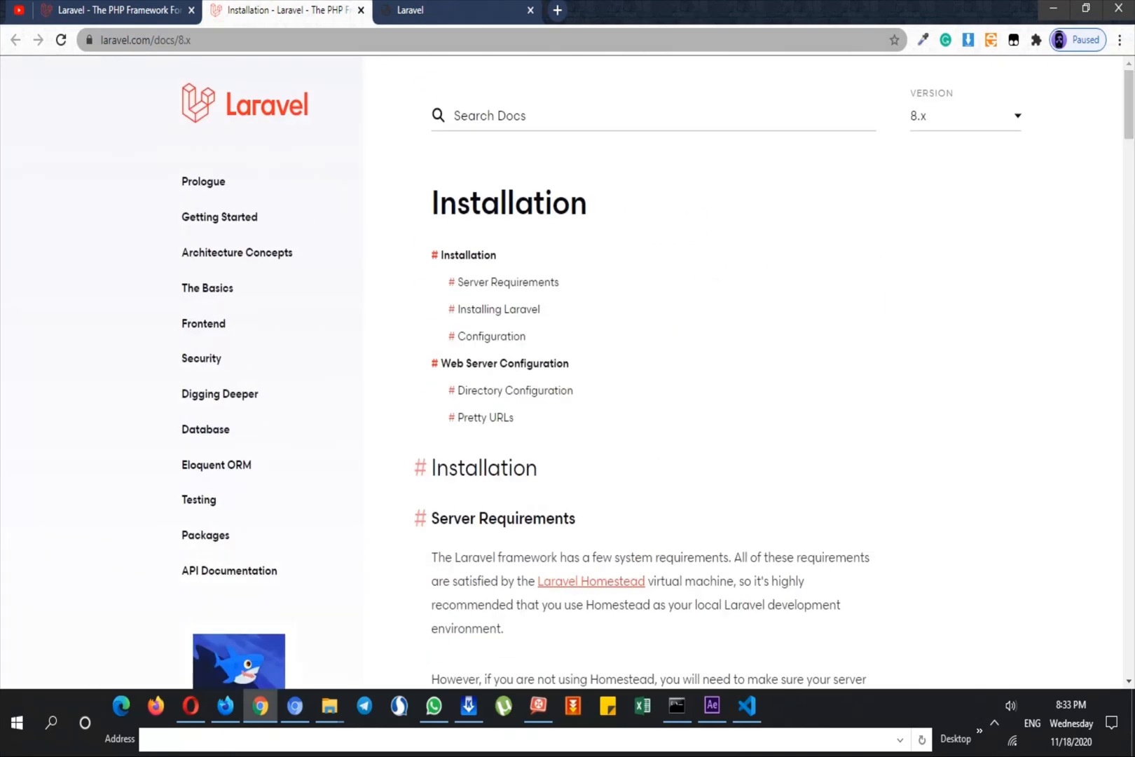
left_click_drag(1129, 105, 1129, 598)
scroll(568, 372, "down", 1)
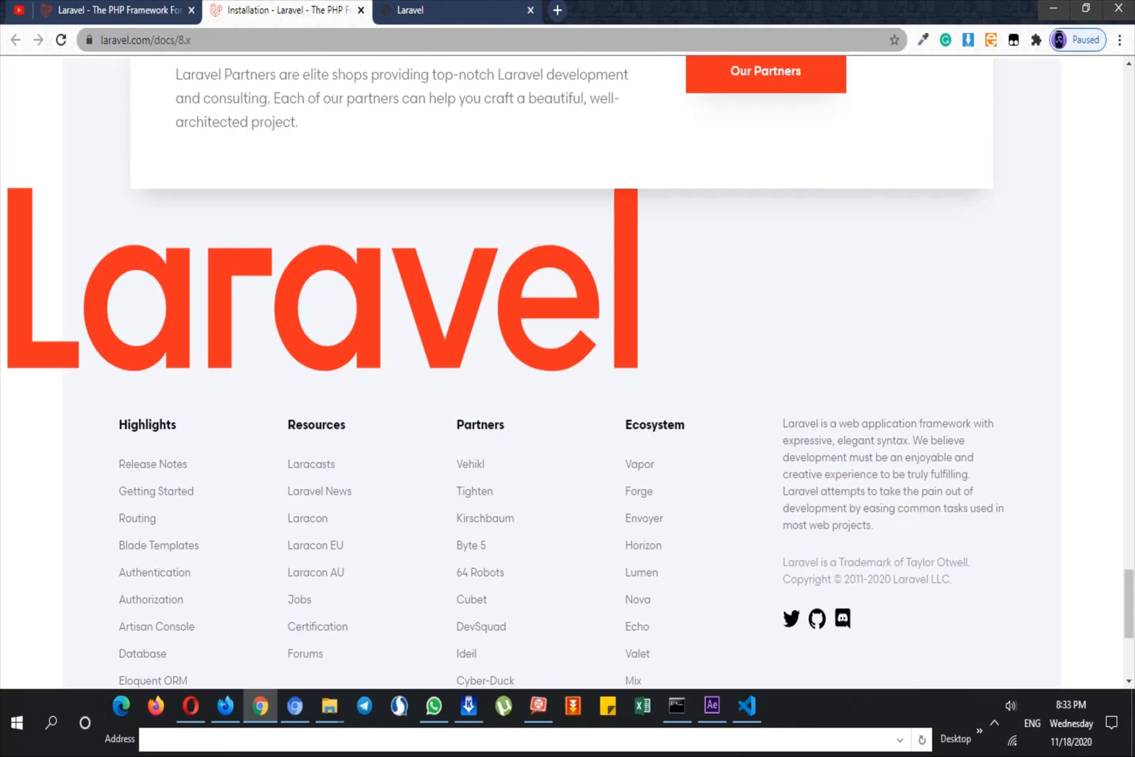
scroll(568, 372, "up", 5)
scroll(567, 372, "up", 15)
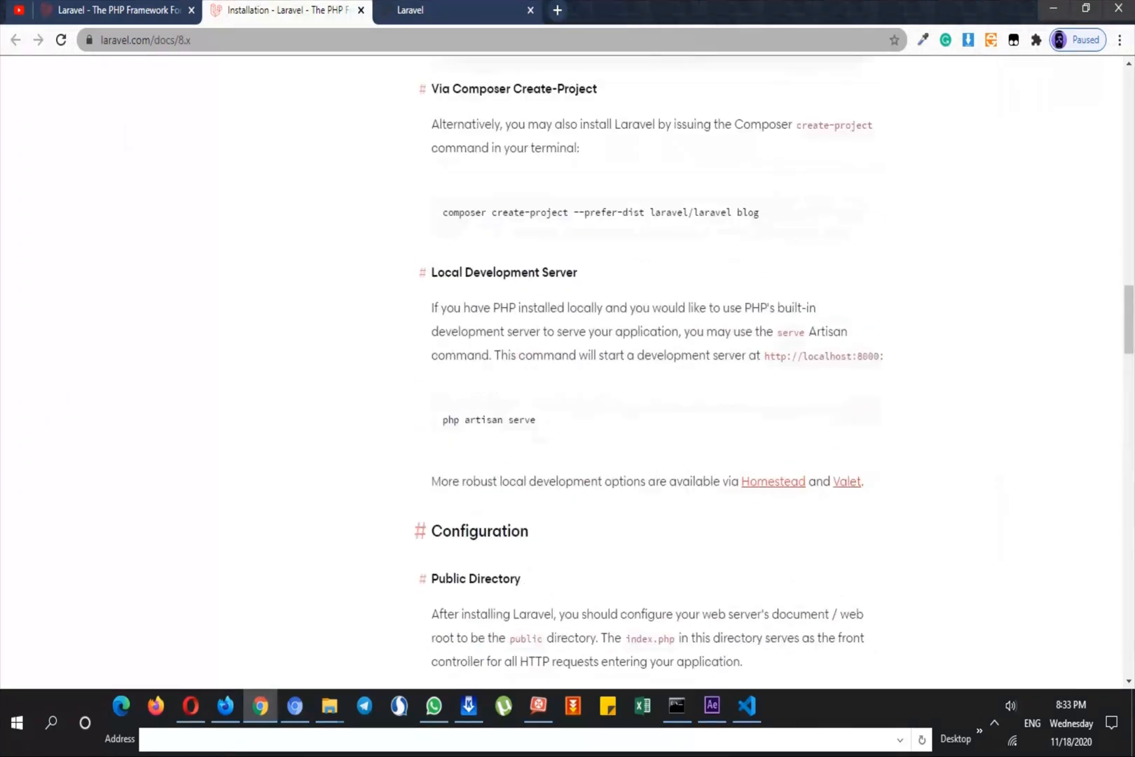
scroll(567, 372, "up", 10)
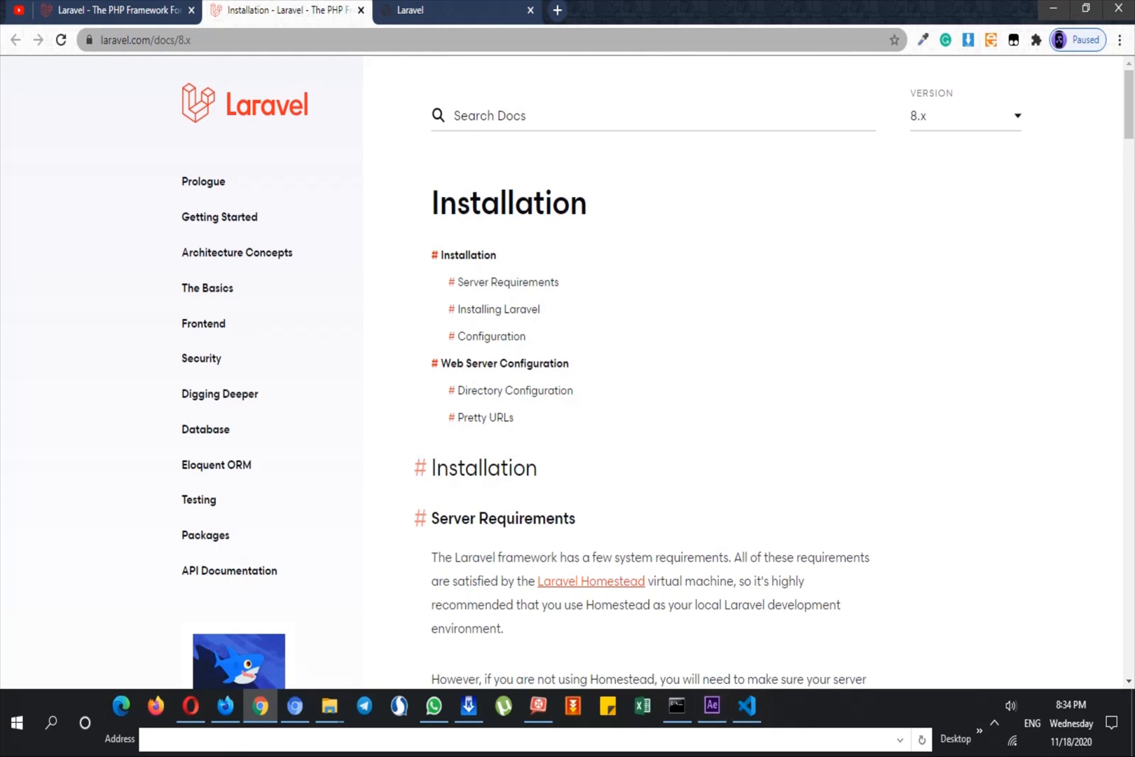
- Change the home route in web.php to return view('index') instead of 'welcome' and save
left_click(747, 704)
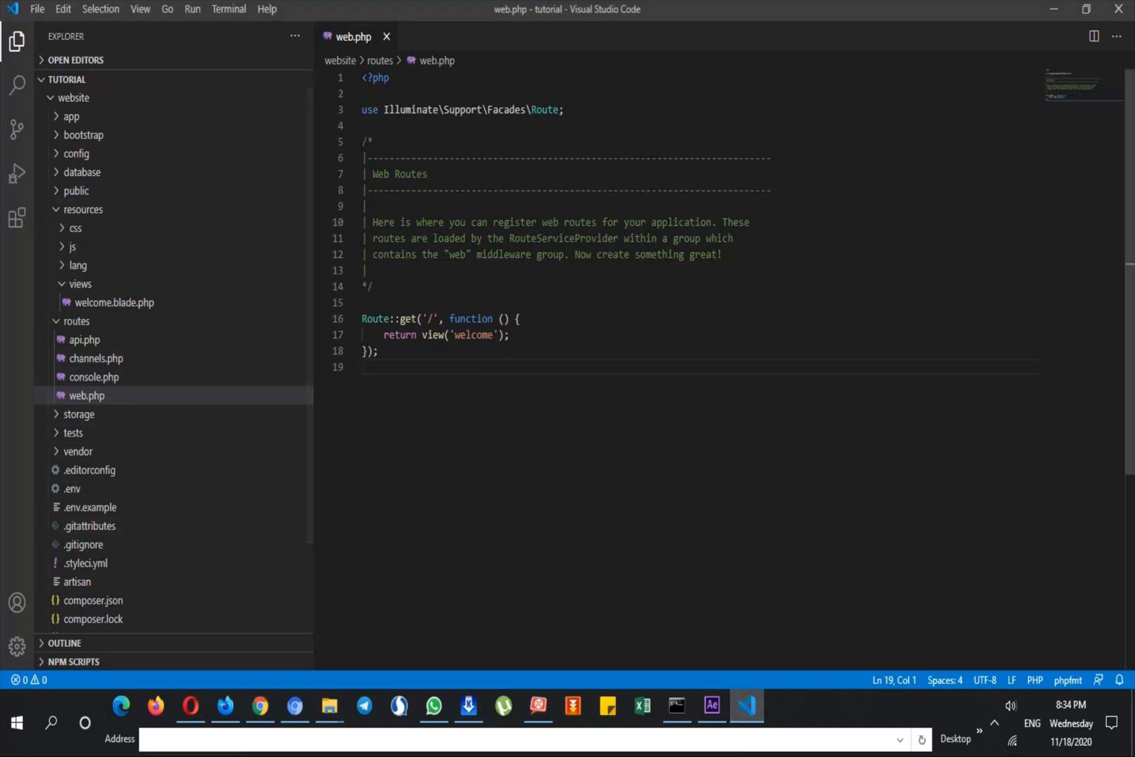
key("Left")
left_click_drag(378, 351, 321, 318)
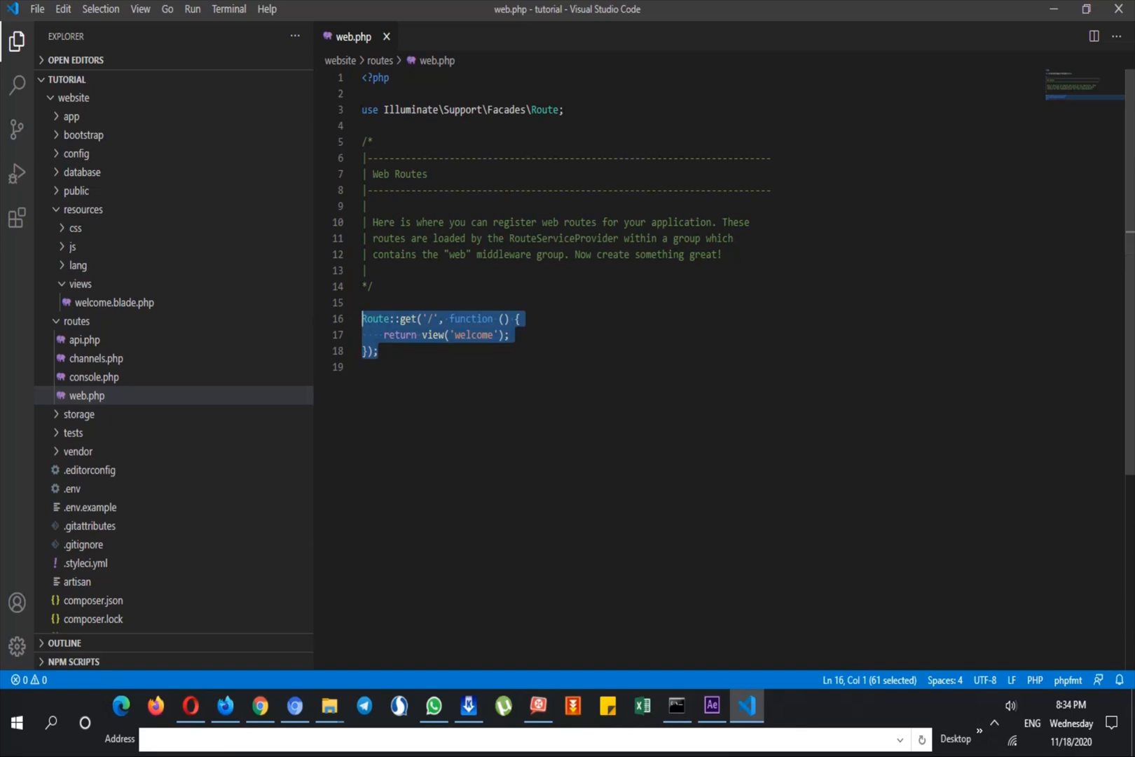
double_click(475, 334)
type("index")
key("ctrl+s")
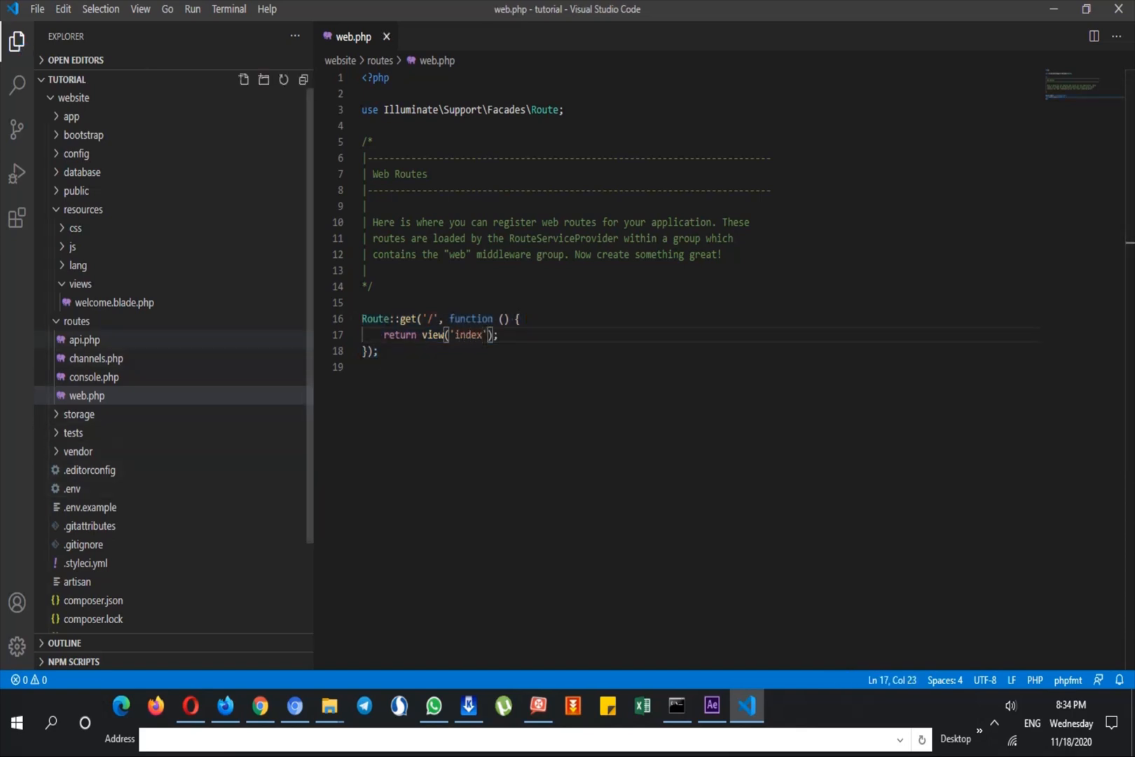
- Create index.blade.php and about.blade.php inside the views folder
right_click(113, 286)
left_click(140, 296)
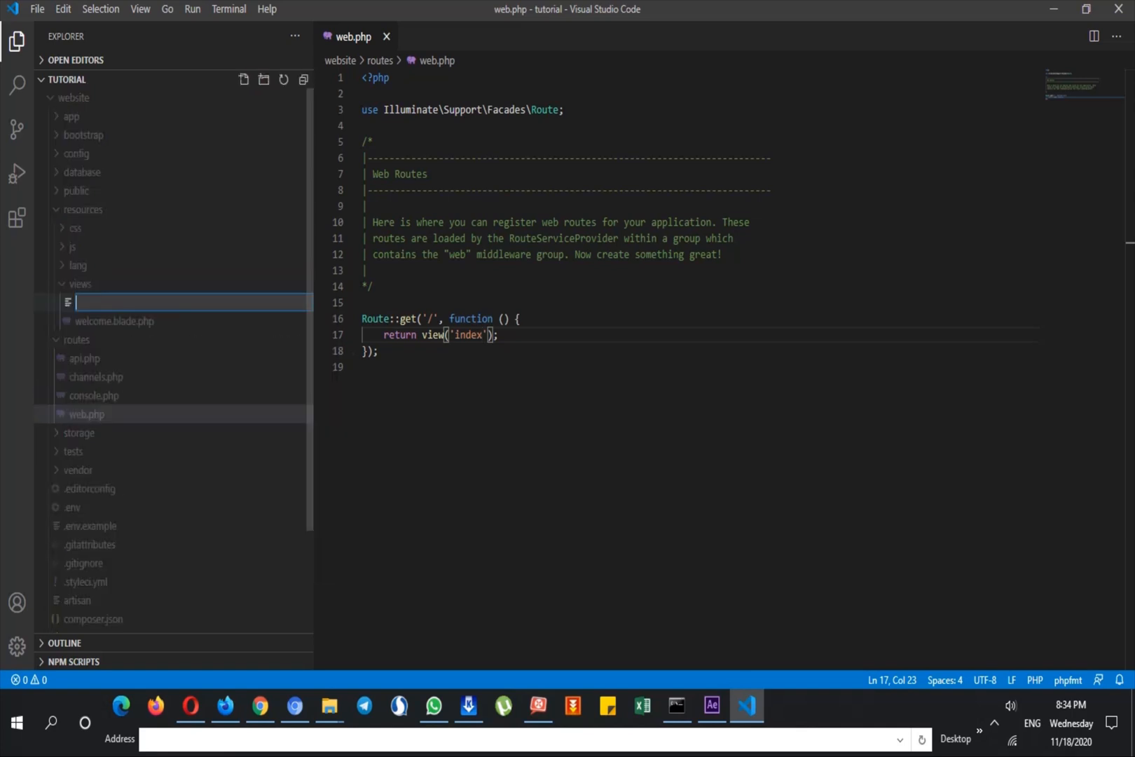
type("index.blade.php")
key("Return")
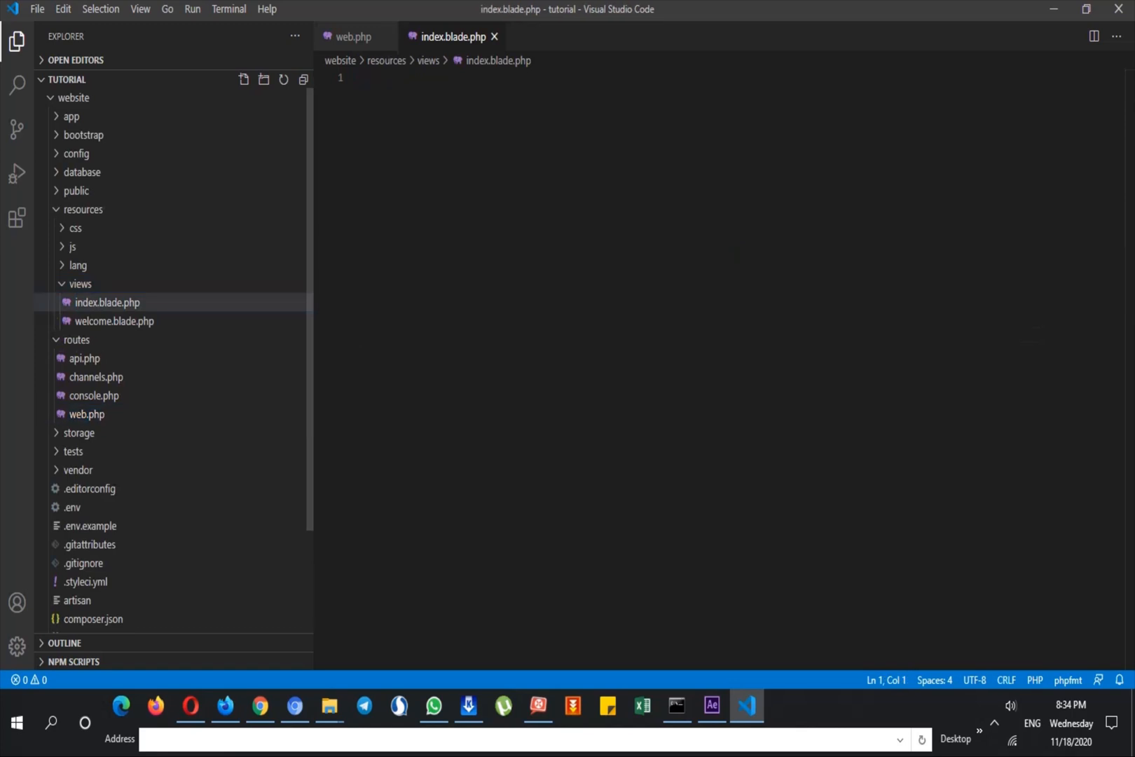
right_click(140, 295)
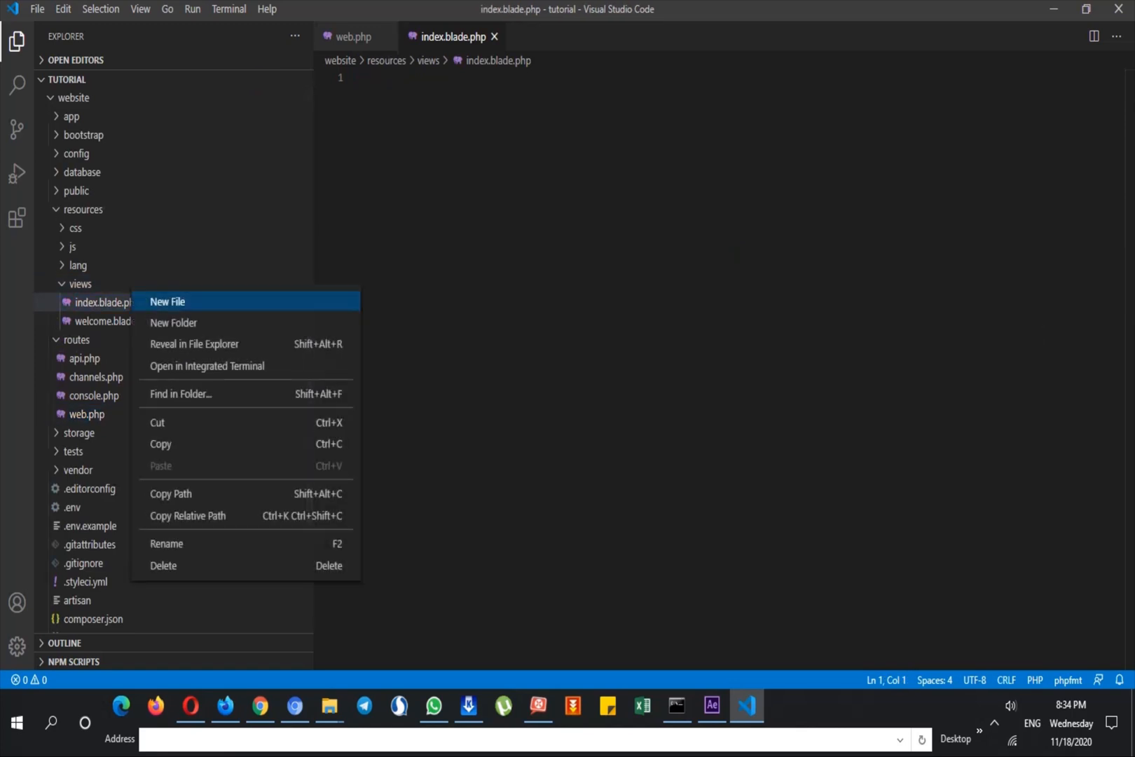
left_click(168, 299)
type("about.blade.php")
key("Return")
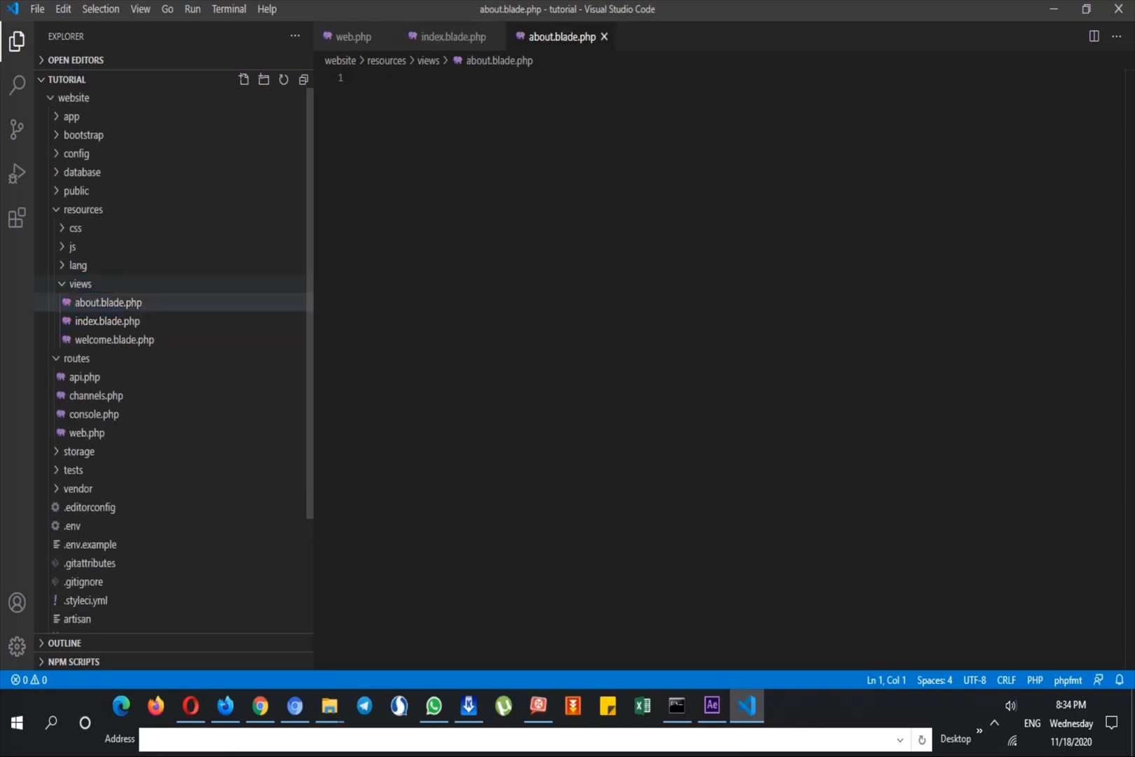
- Create a layouts folder under views and start a new file inside it
right_click(174, 292)
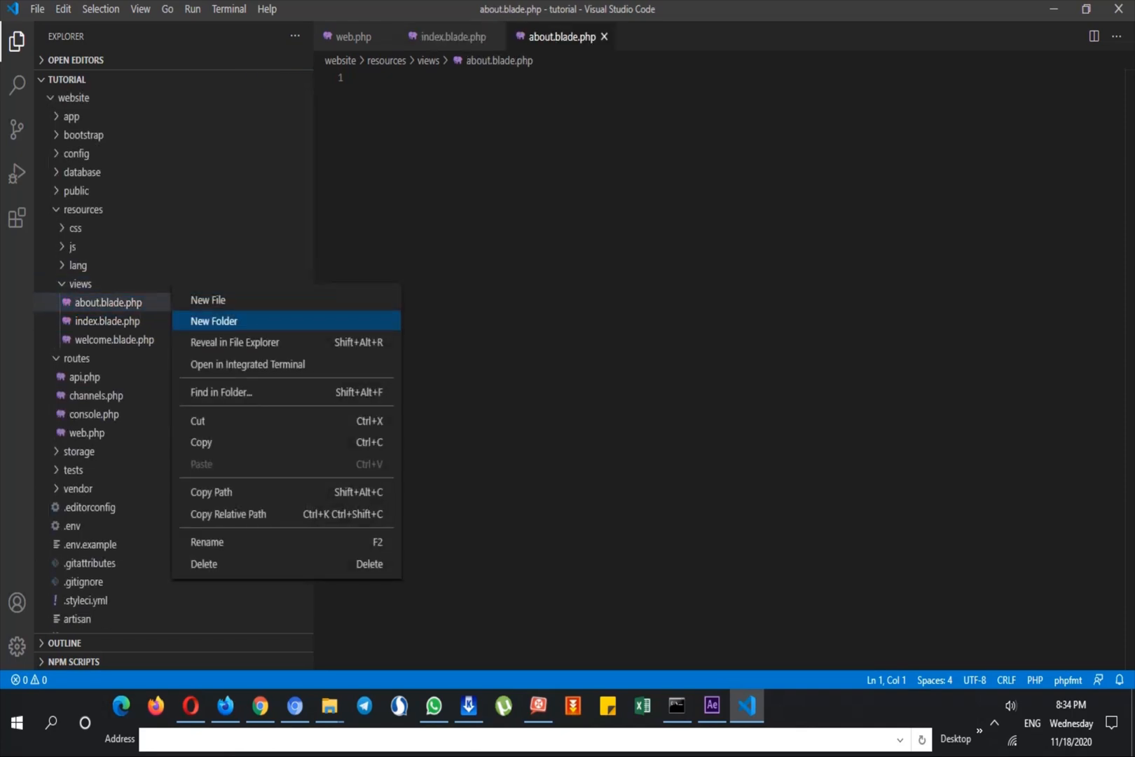
key("Return")
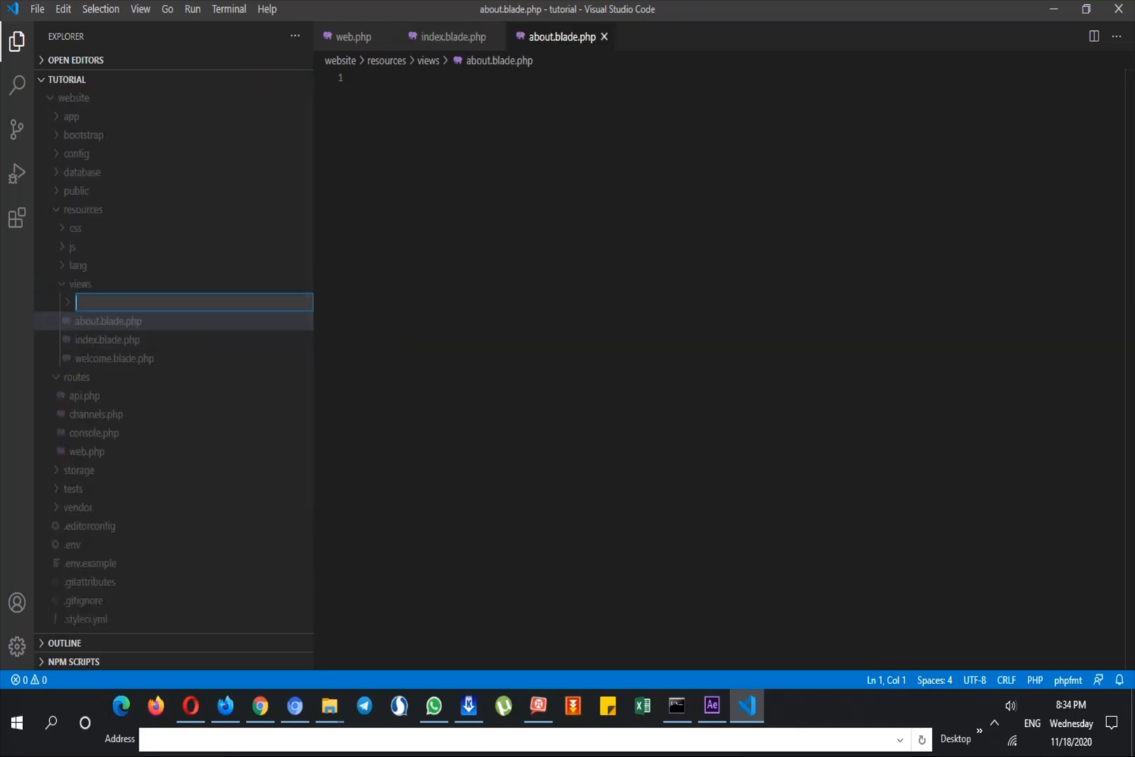
type("layouts")
key("Return")
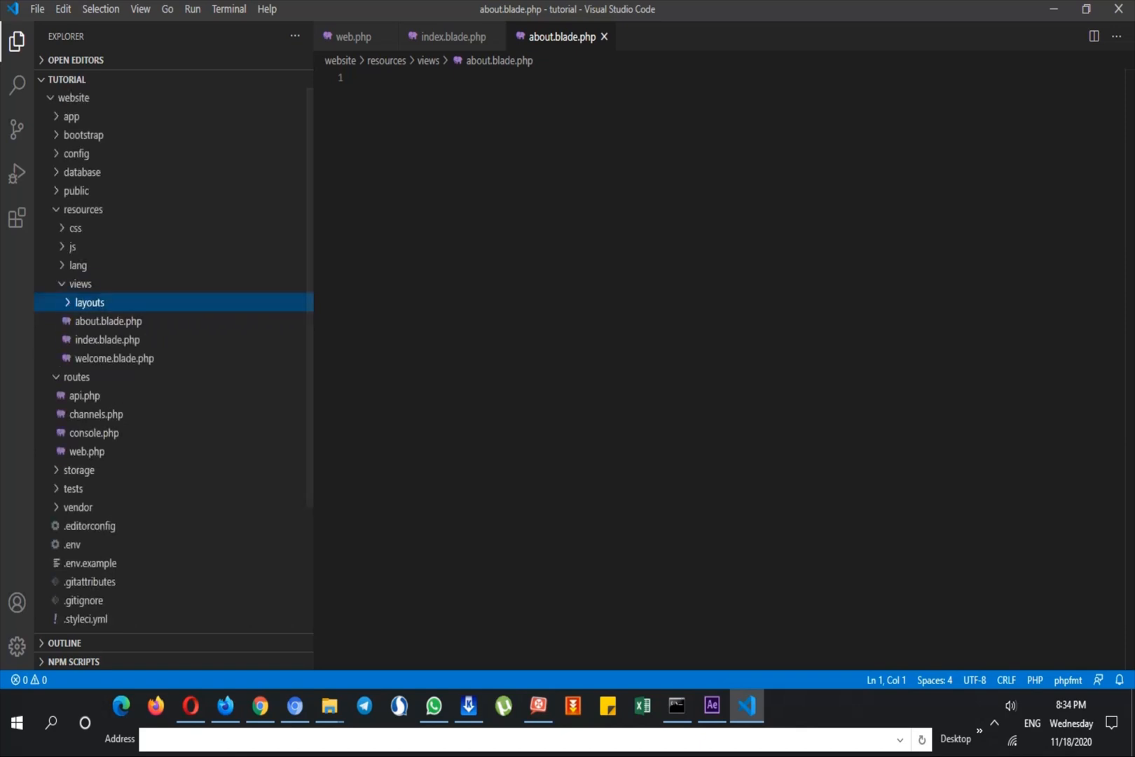
right_click(247, 304)
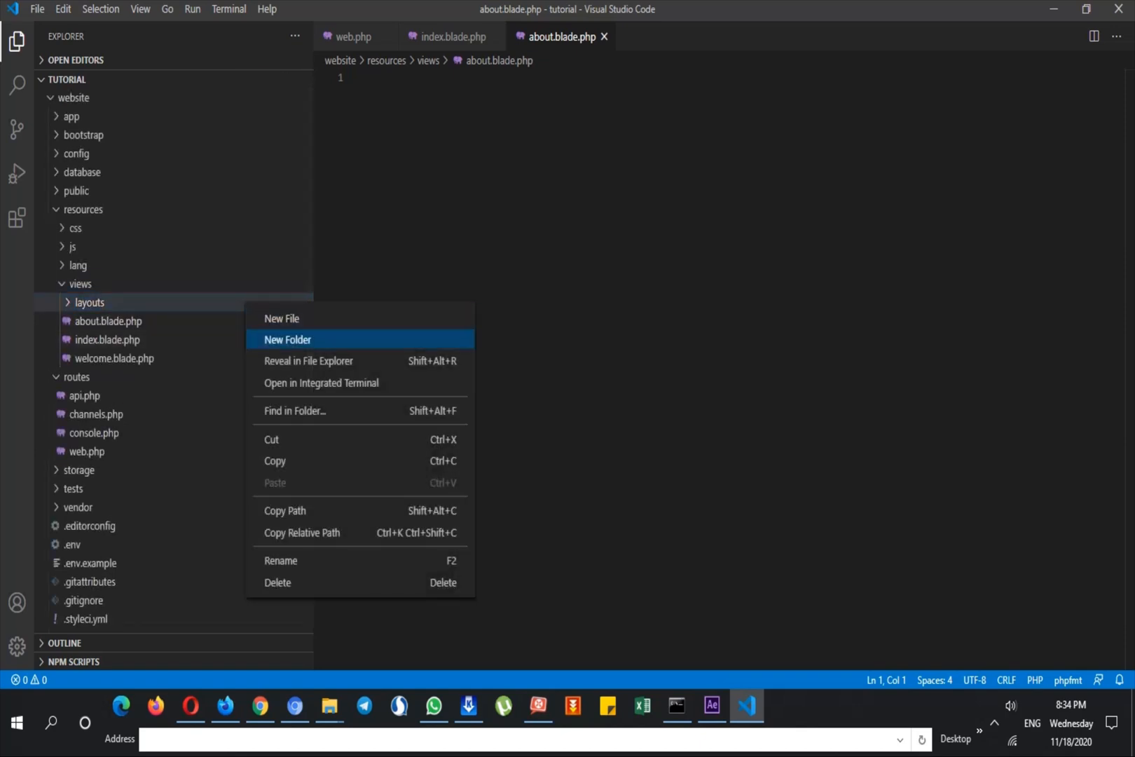
key("Return")
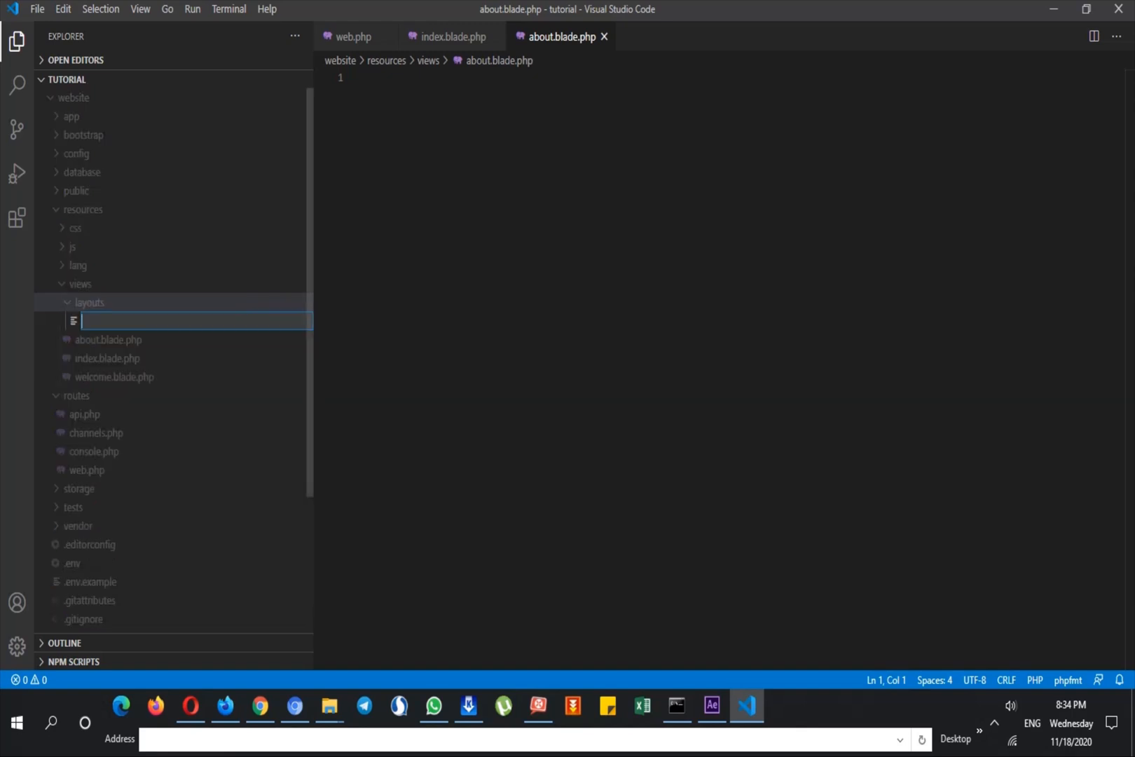
type("master.blade.php")
- Create master.blade.php with a doctype, html and body skeleton
key("Return")
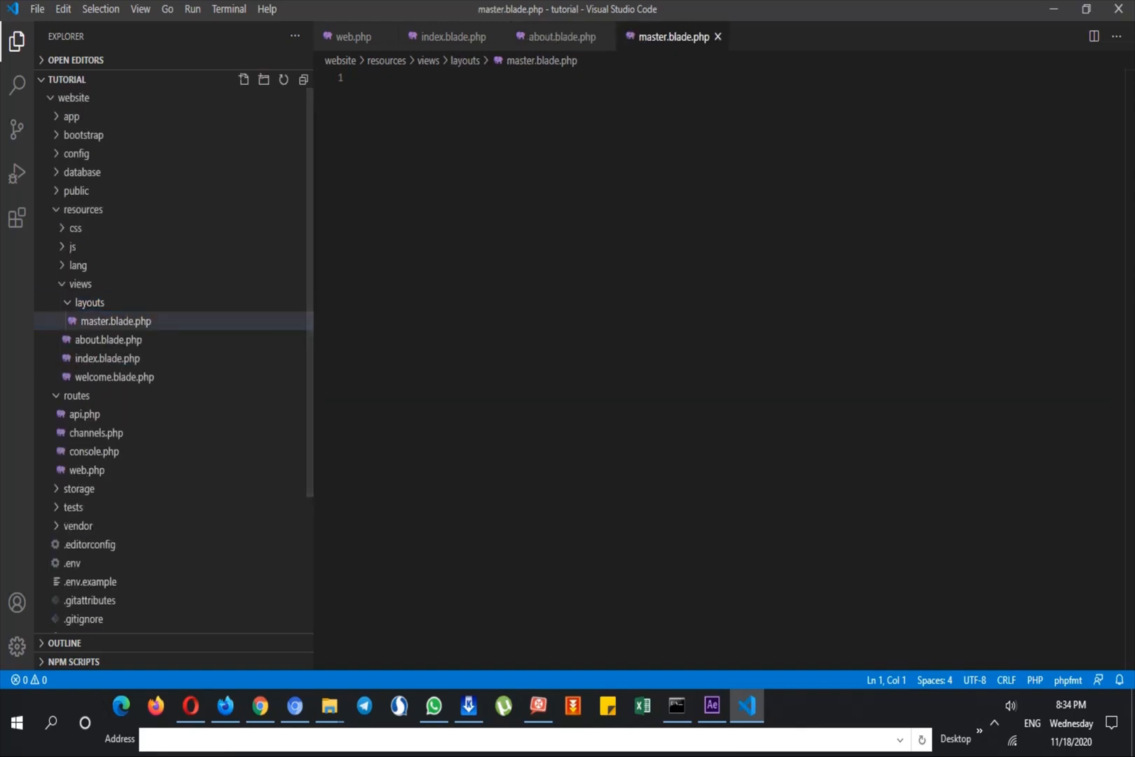
type("<")
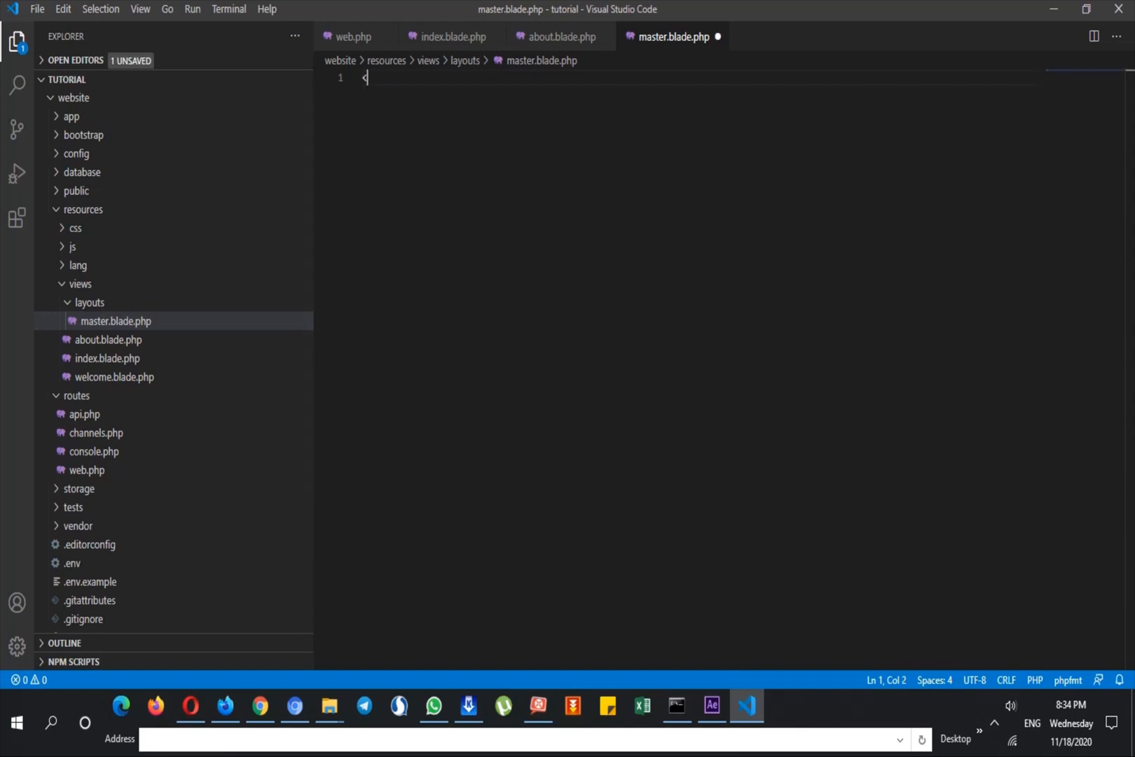
type("!DOCTYEP html>")
key("Return")
type("</html>")
key("Return")
type("</html>")
key("Up")
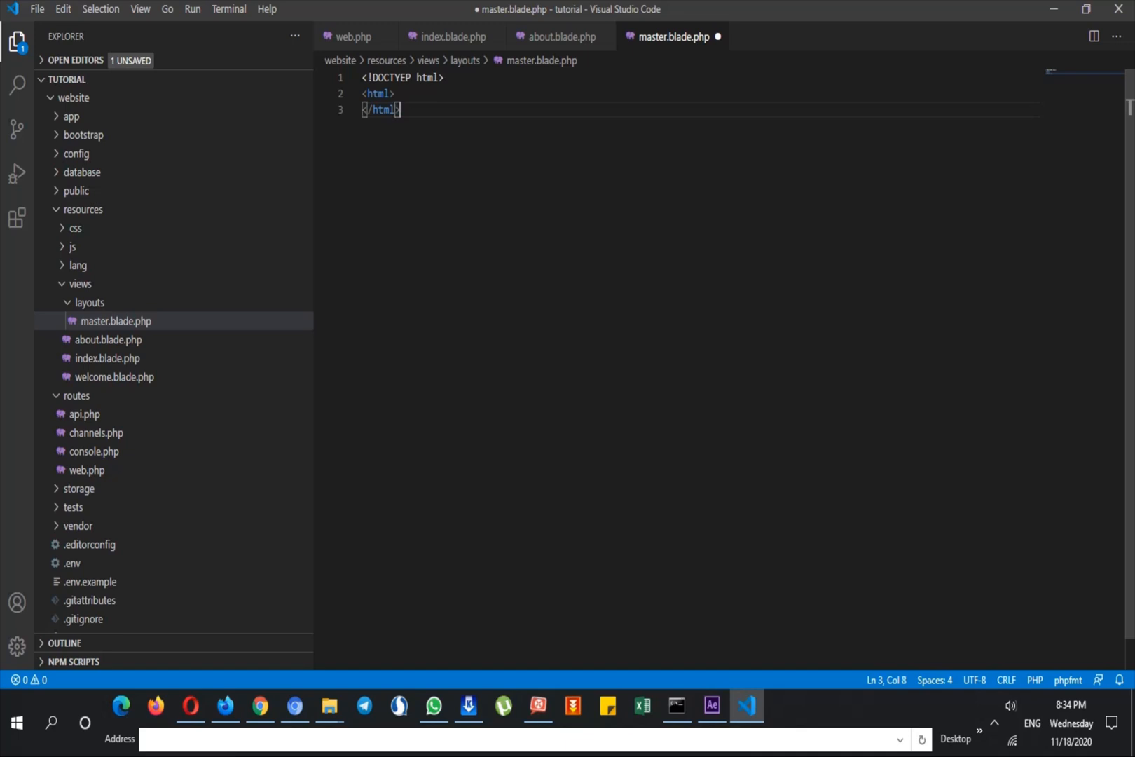
key("Return")
type("<")
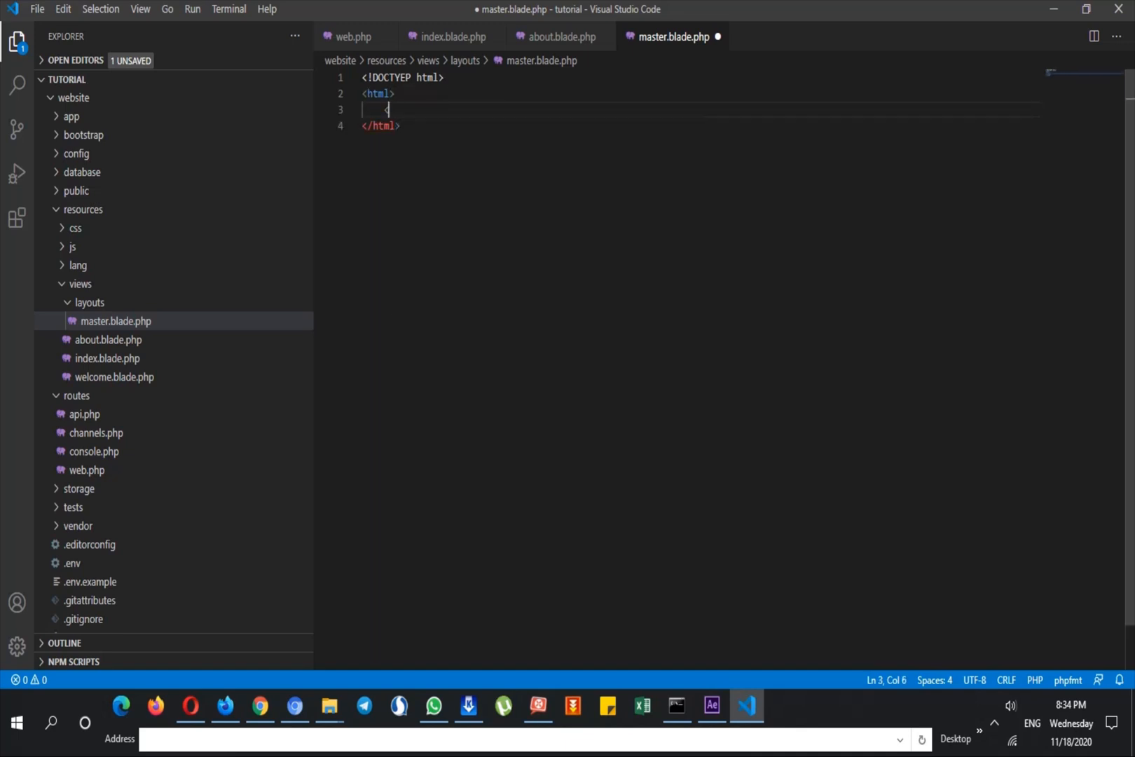
type("body>")
key("Return")
type("</body>")
- Add a head section containing <title>Project</title> to the master layout
key("Up")
key("Up")
key("Return")
type("<head></head>")
key("Left")
key("Left")
key("Left")
key("Return")
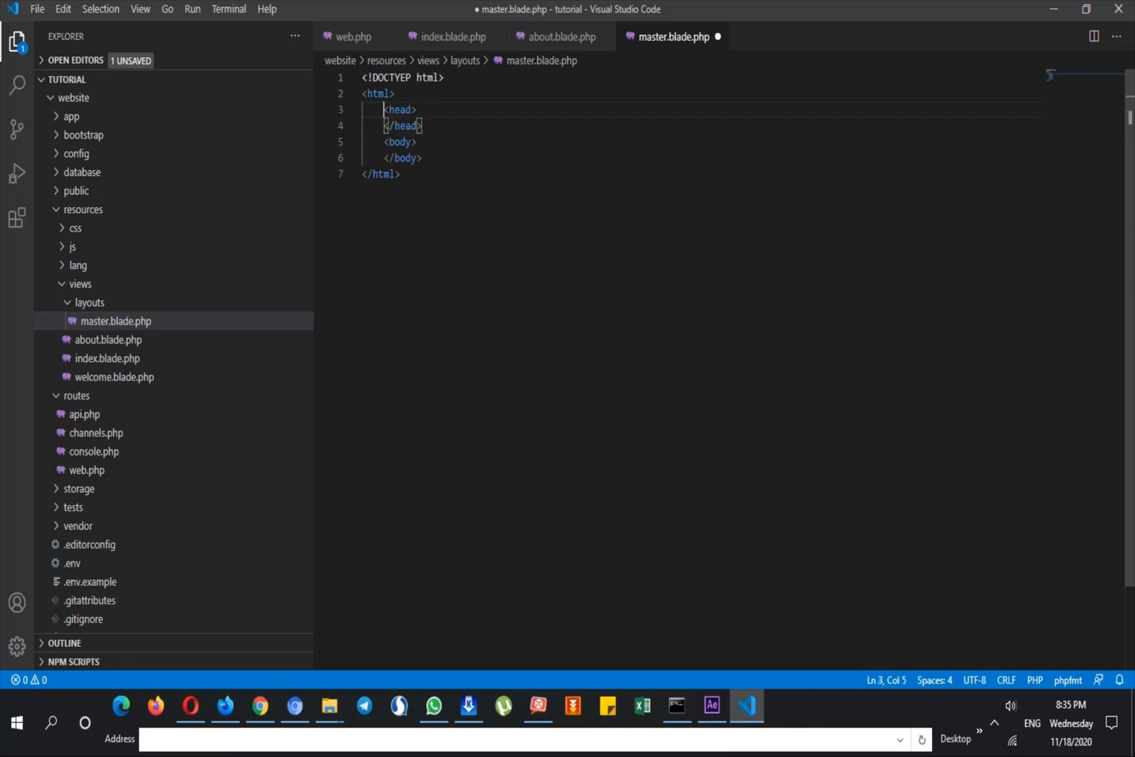
key("Return")
key("Up")
type("<ti")
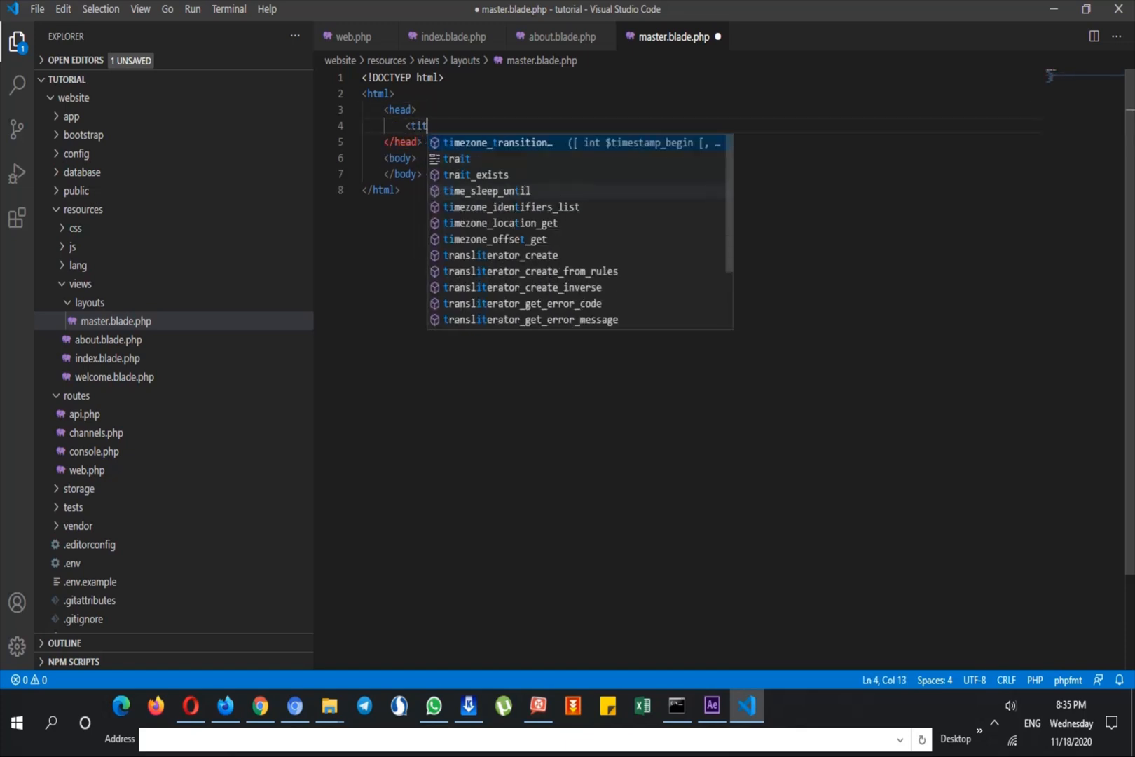
type("tle></ti")
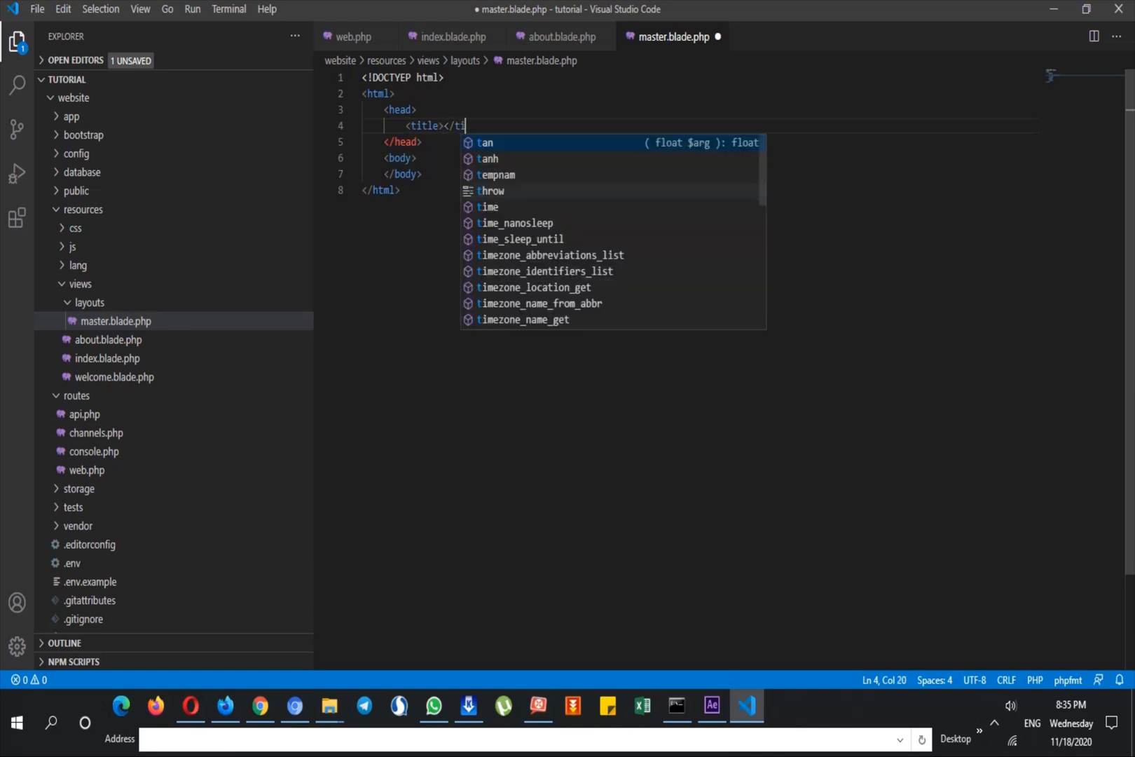
type("tle>")
key("Left")
key("Left")
key("Left")
key("Left")
key("Left")
key("Left")
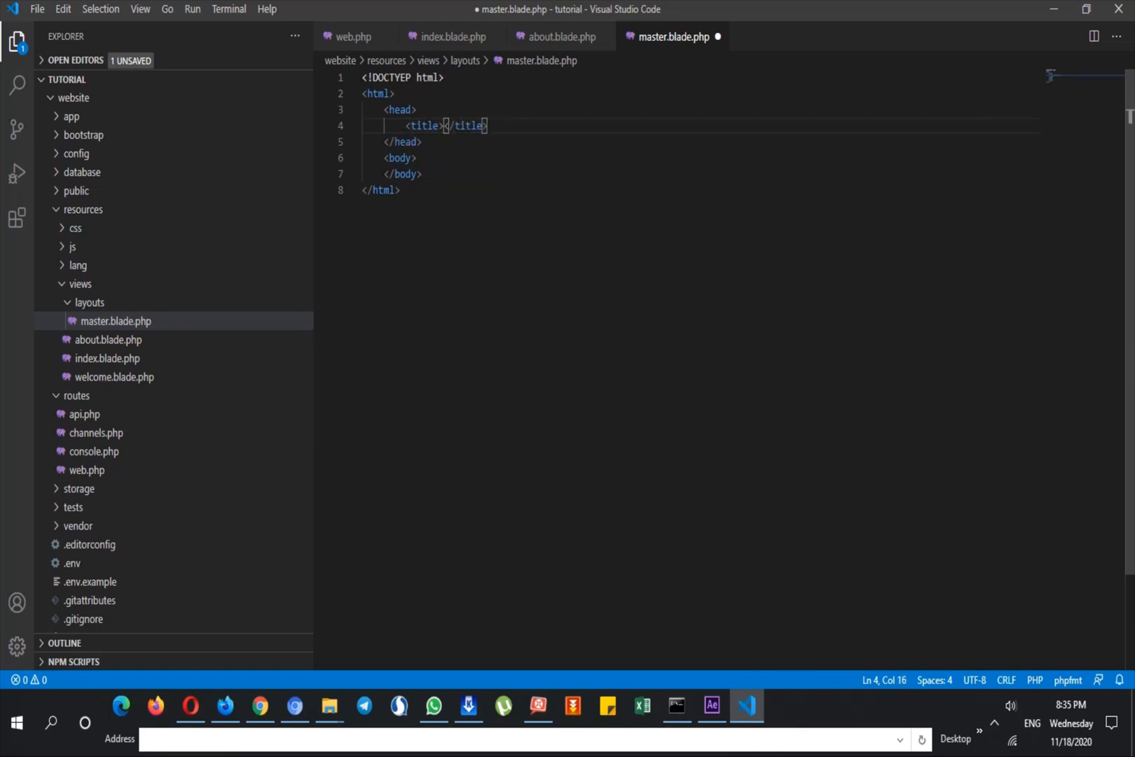
type("Project")
- Add a blank indented line inside the body and save master.blade.php
key("ctrl+s")
key("Escape")
key("Down")
key("Down")
key("Return")
key("ctrl+s")
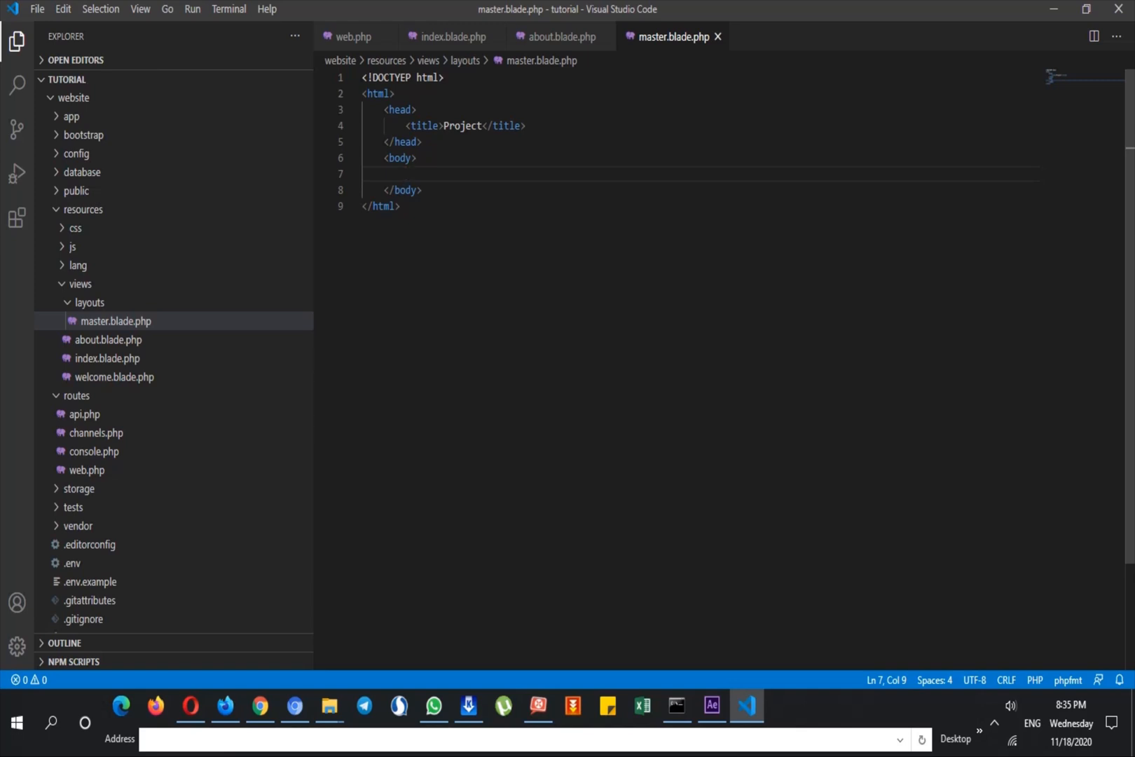
left_click(560, 37)
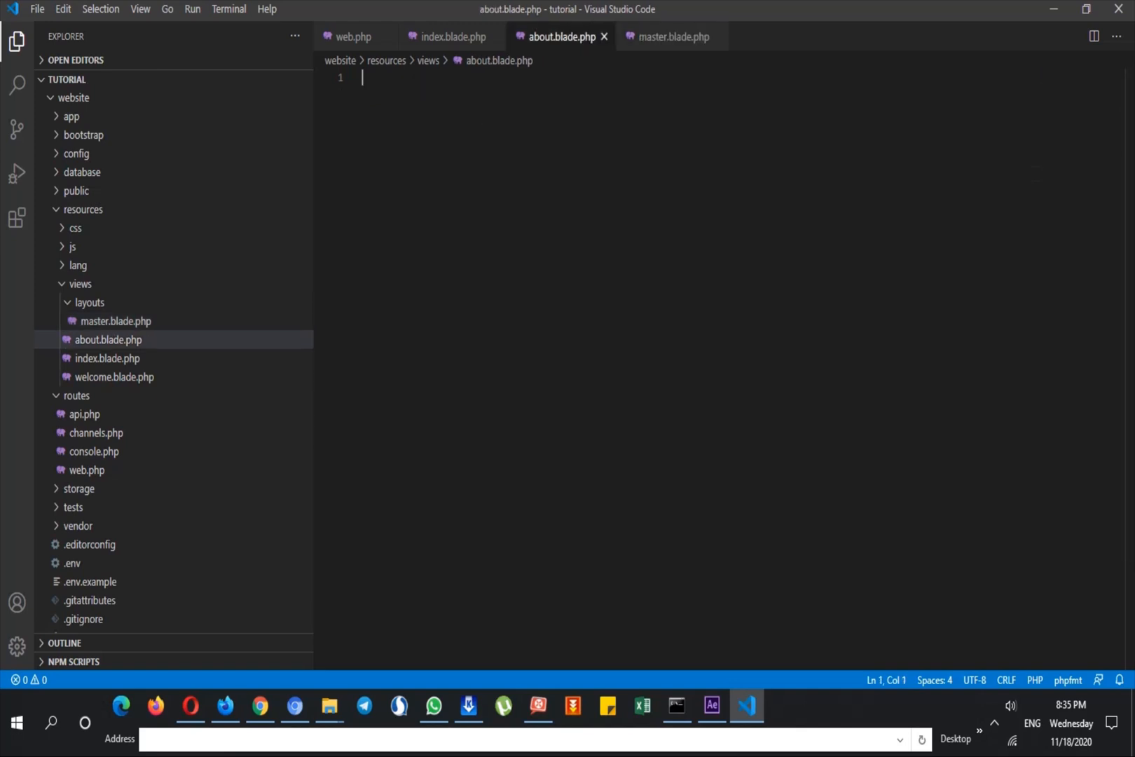
key("ctrl+Page_Up")
key("ctrl+Page_Down")
key("ctrl+Page_Down")
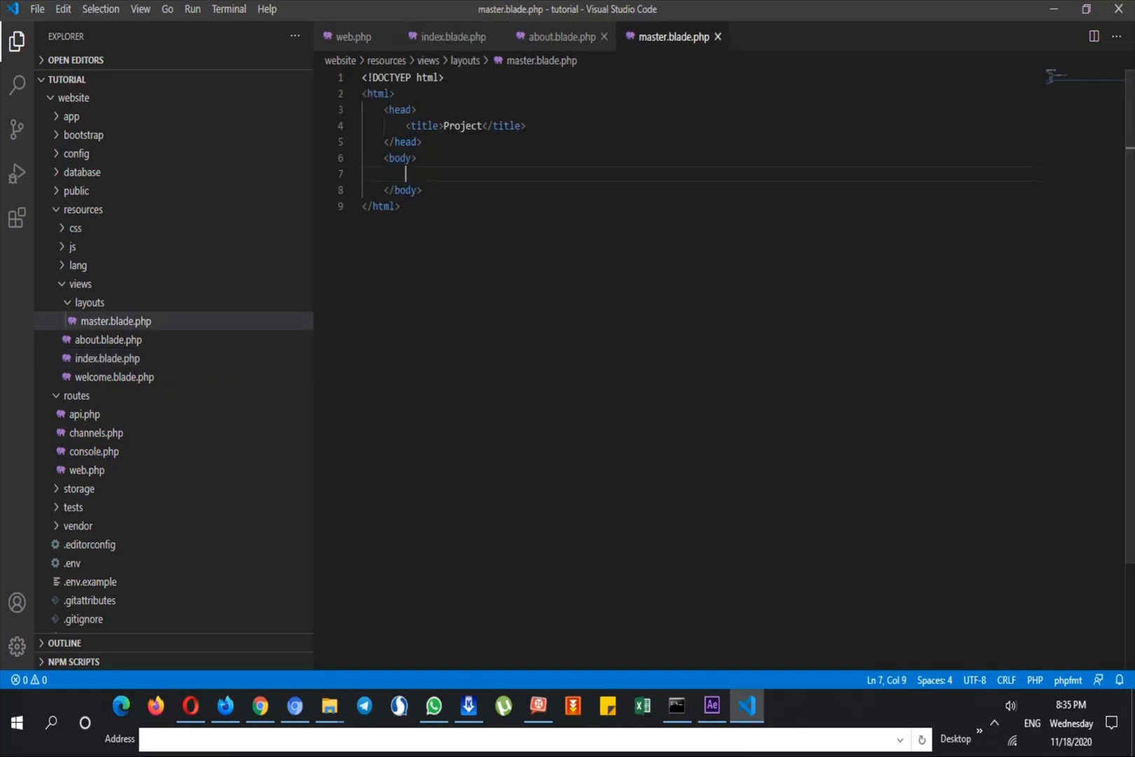
key("ctrl+Page_Up")
key("ctrl+Page_Up")
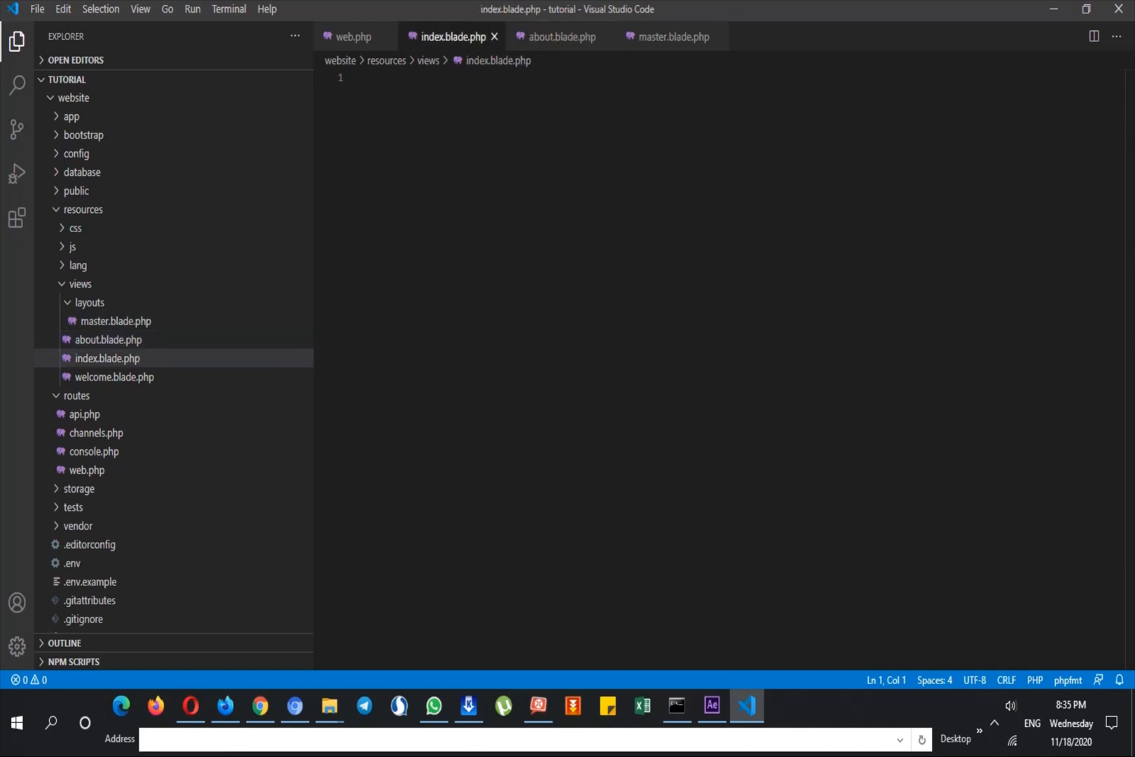
type("@e")
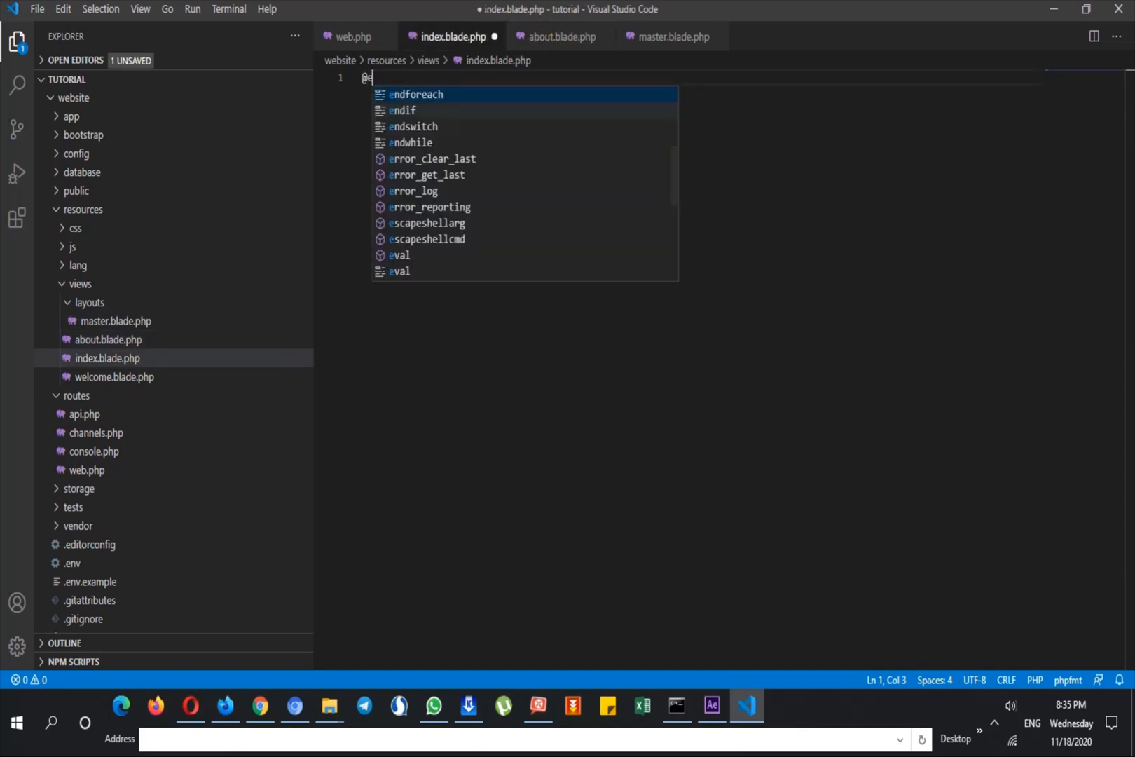
type("xted")
key("BackSpace")
type("nds")
key("Return")
type("'")
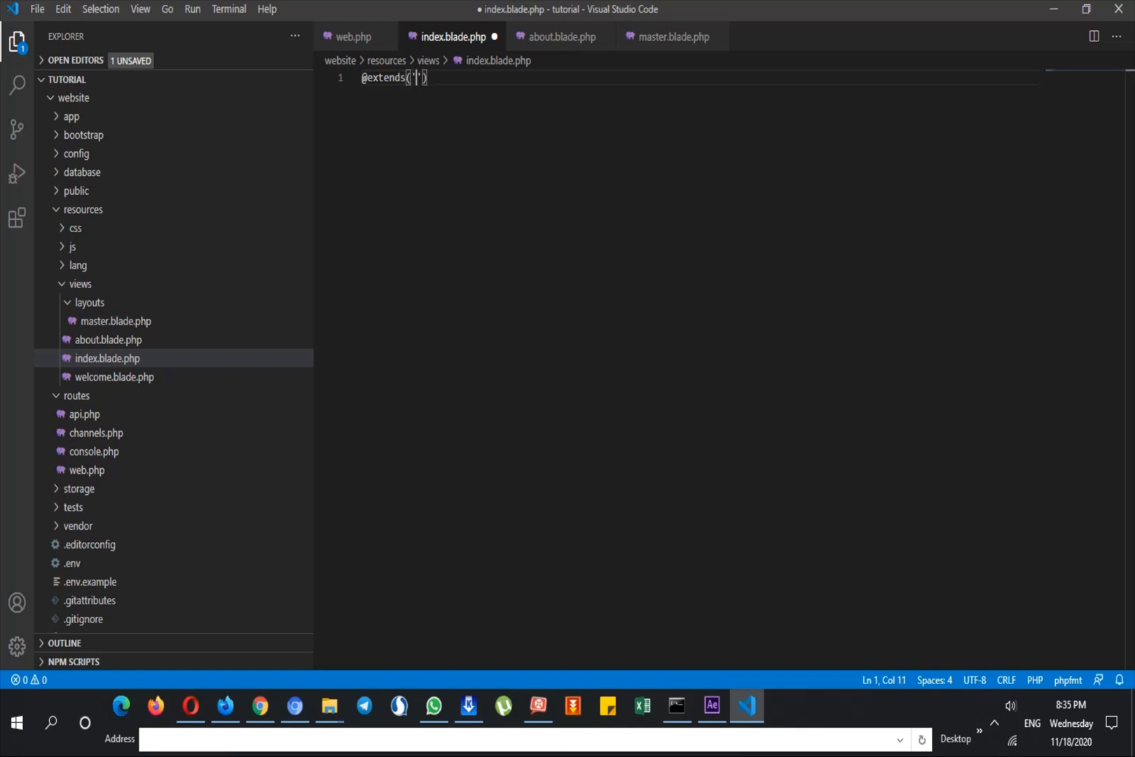
type("layouts")
type(".")
type("master")
key("ctrl+s")
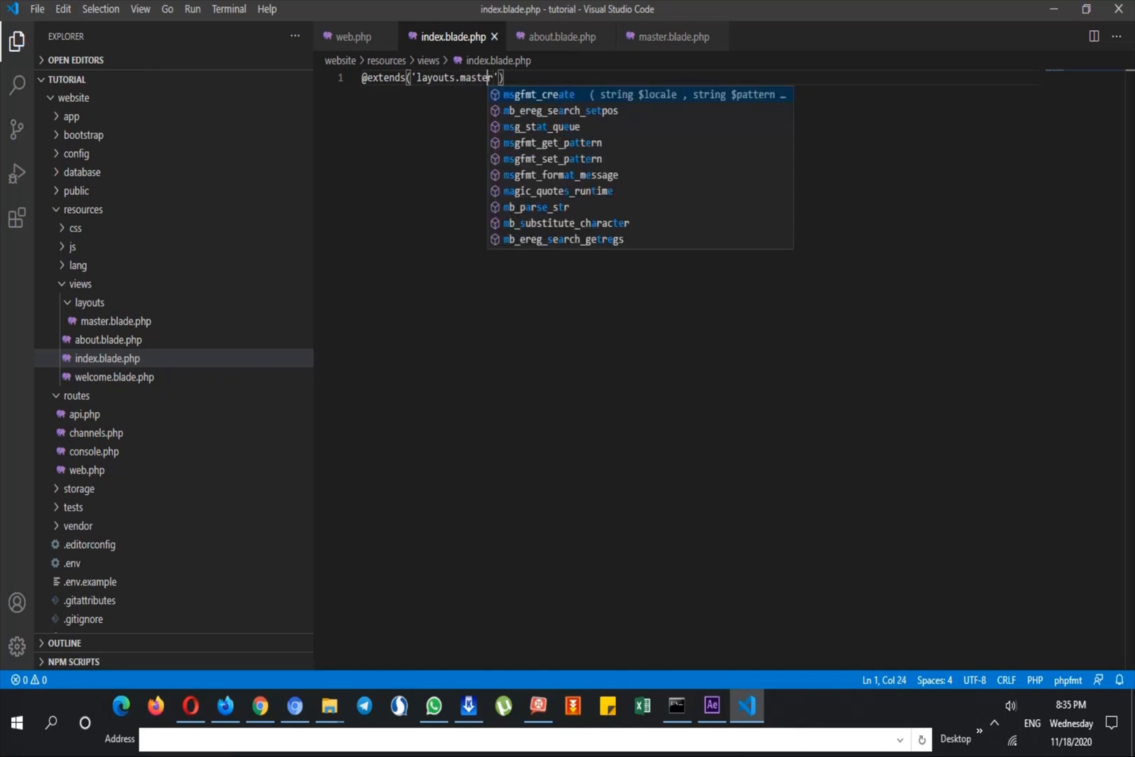
key("Escape")
- Experiment with the separator in the layouts.master path, restore it, and save the index view
left_click_drag(495, 78, 415, 78)
left_click(460, 78)
key("BackSpace")
type("/")
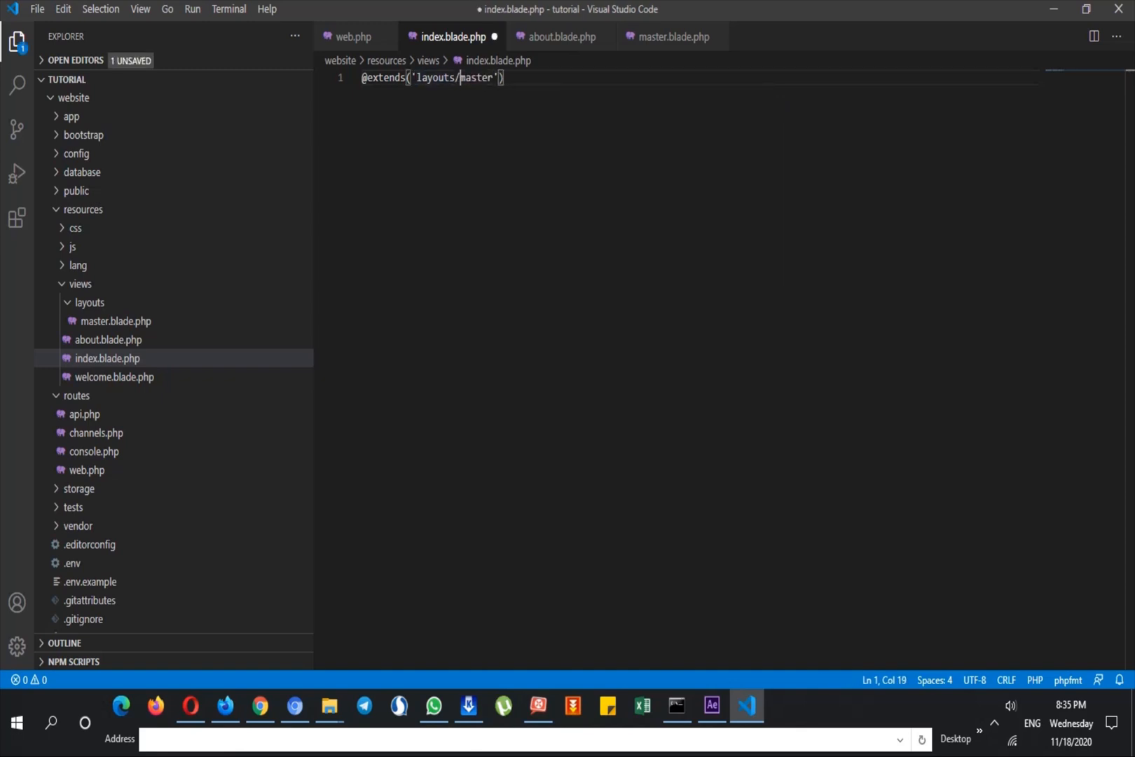
key("ctrl+z")
key("ctrl+z")
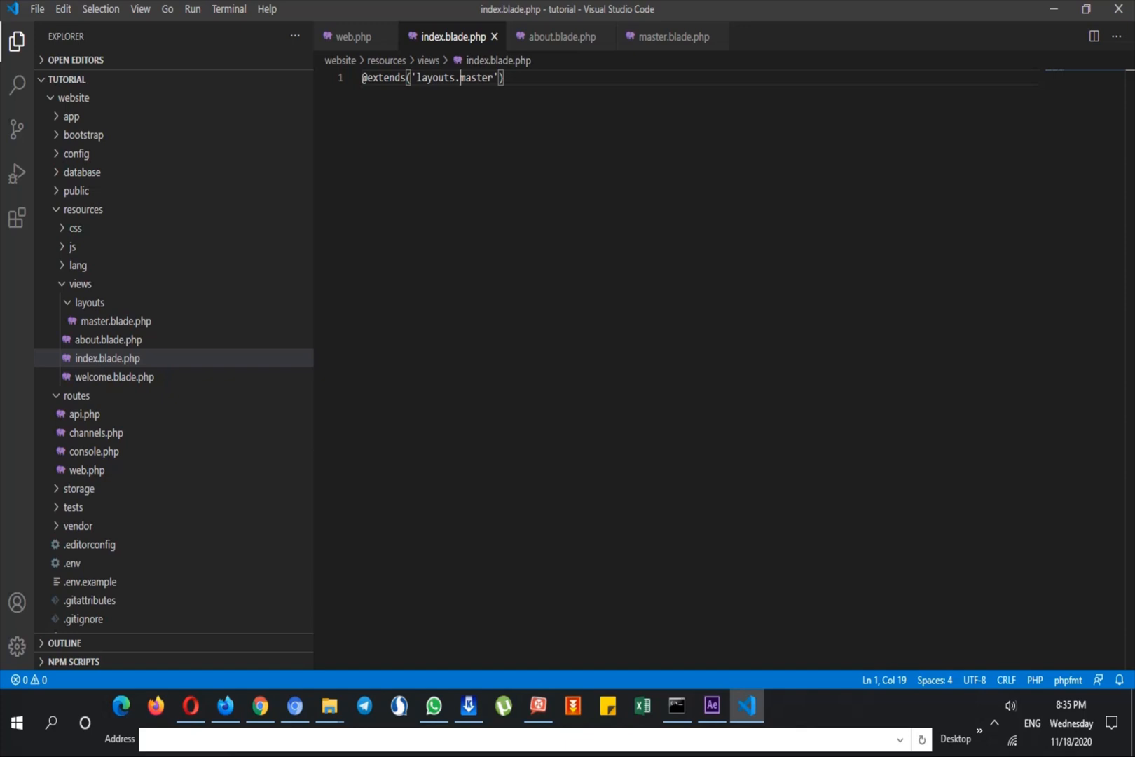
key("shift+Left")
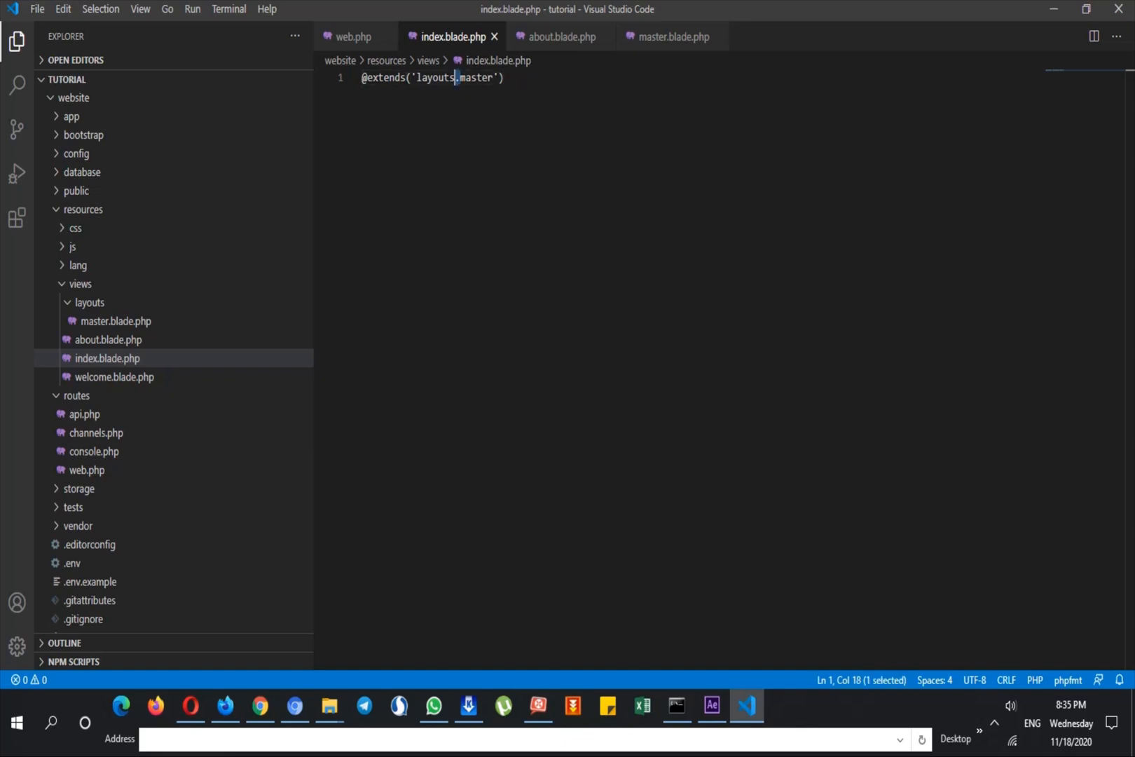
key("BackSpace")
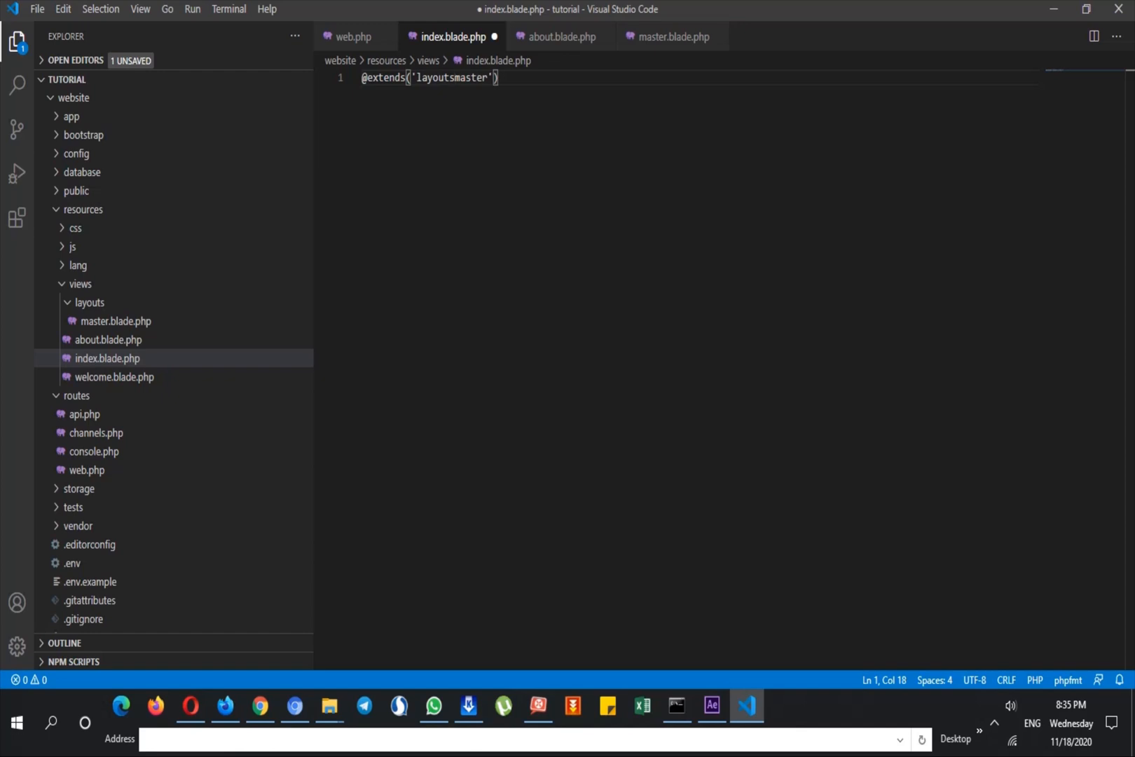
type(".")
key("ctrl+s")
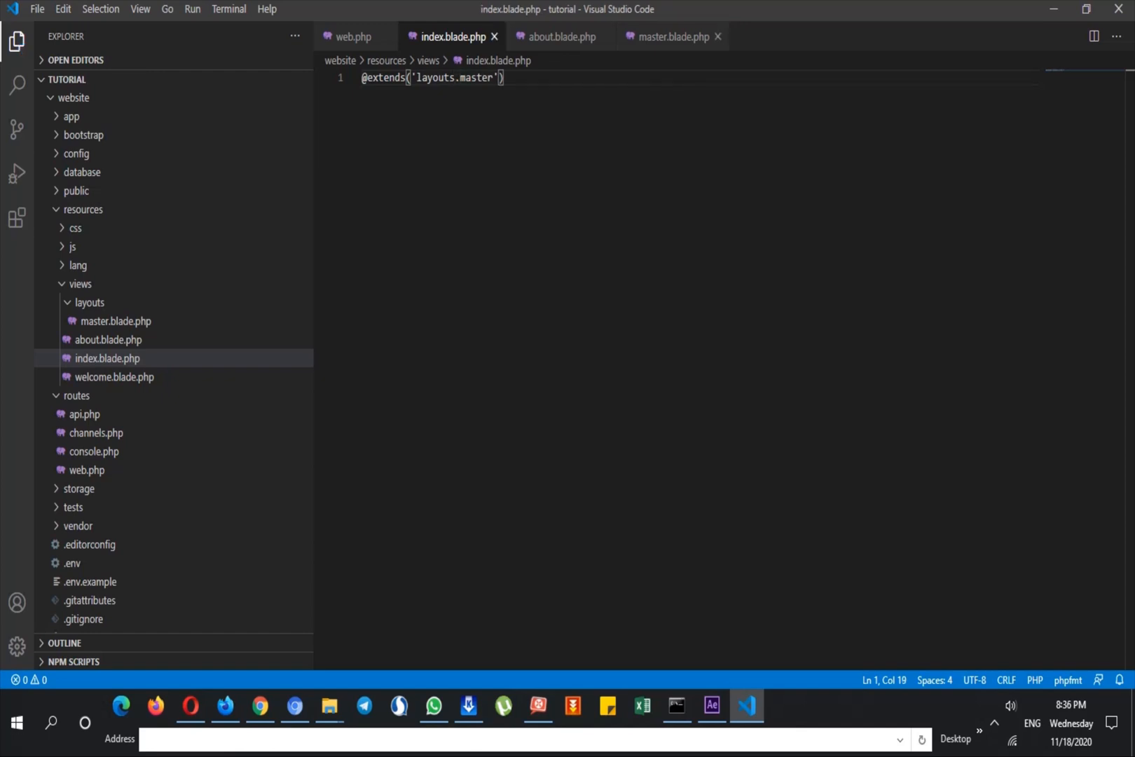
left_click(116, 321)
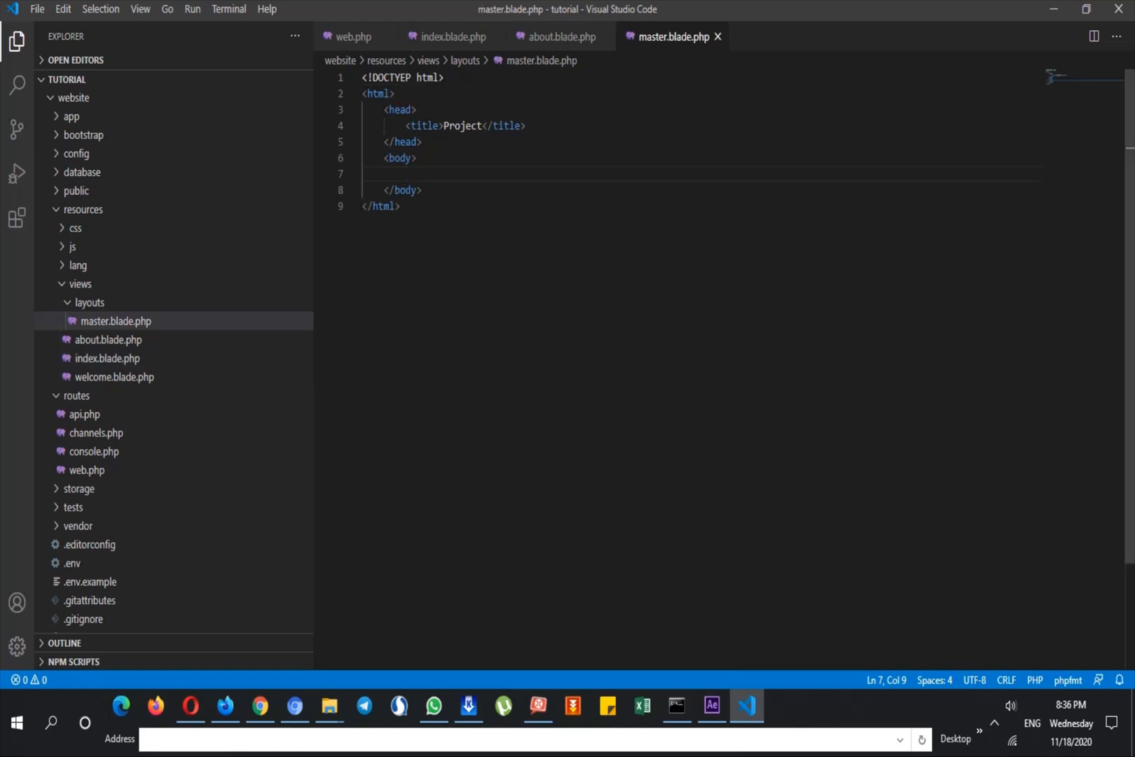
type("@")
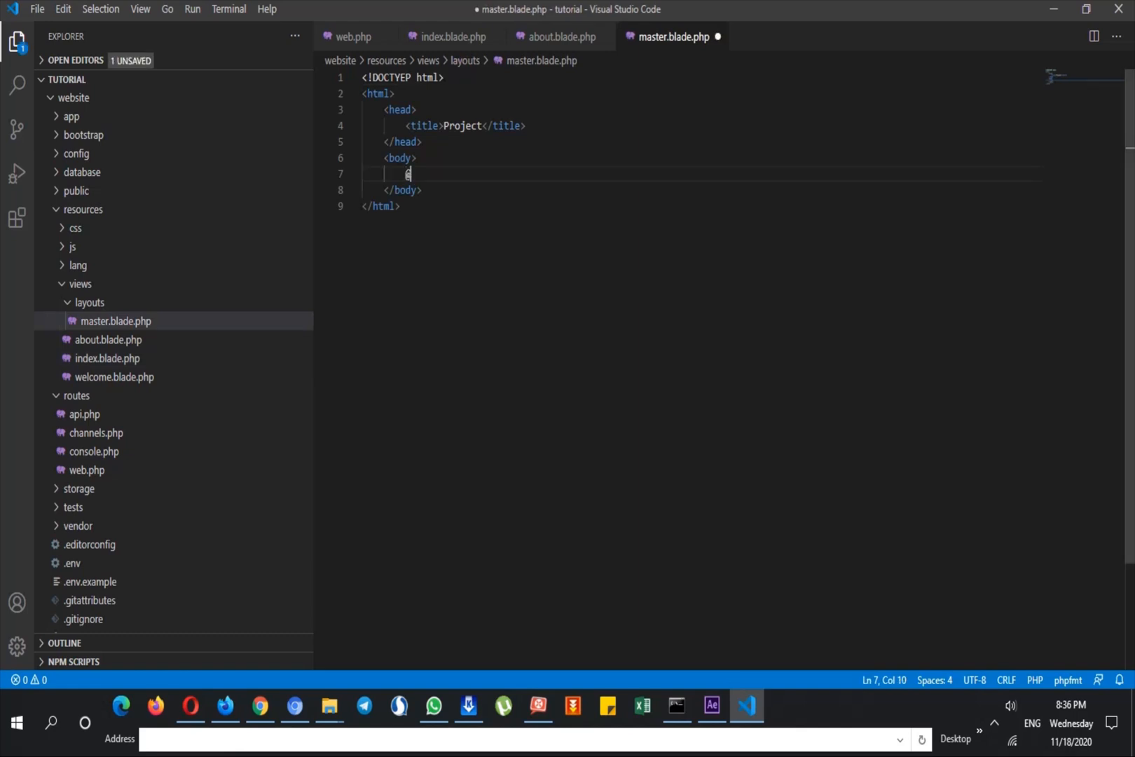
type("y")
key("Return")
type("('")
key("Right")
type("content")
key("End")
key("ctrl+s")
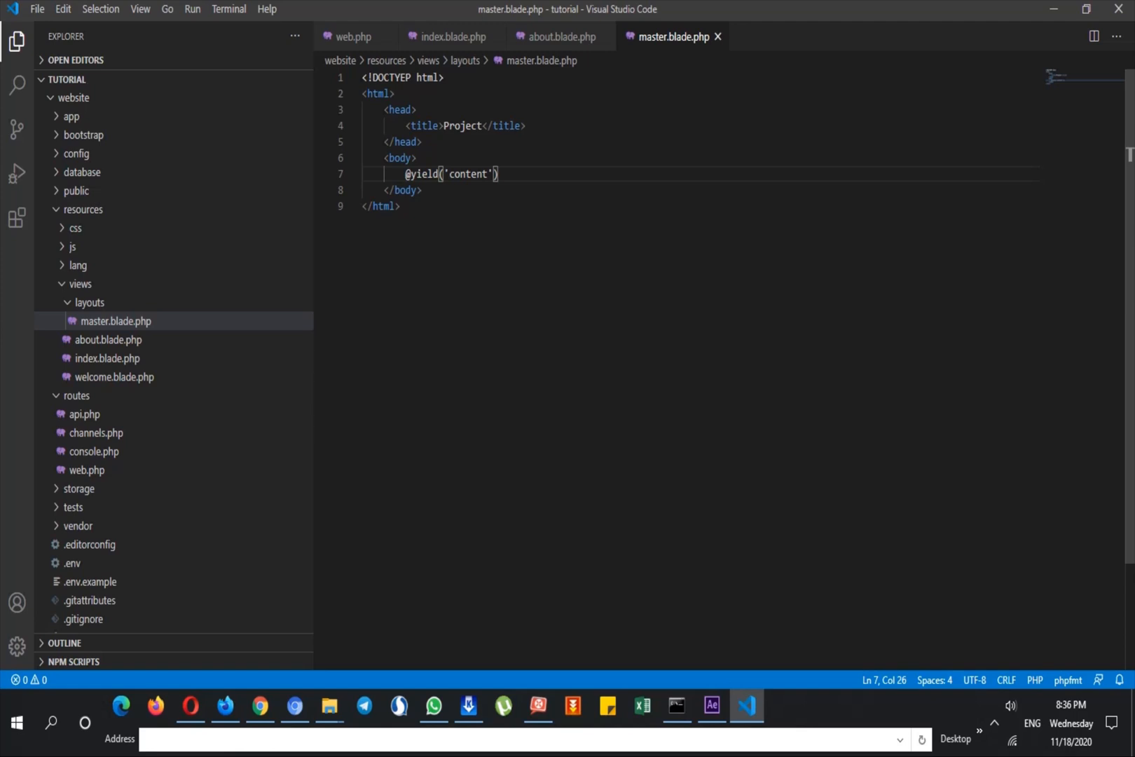
double_click(464, 173)
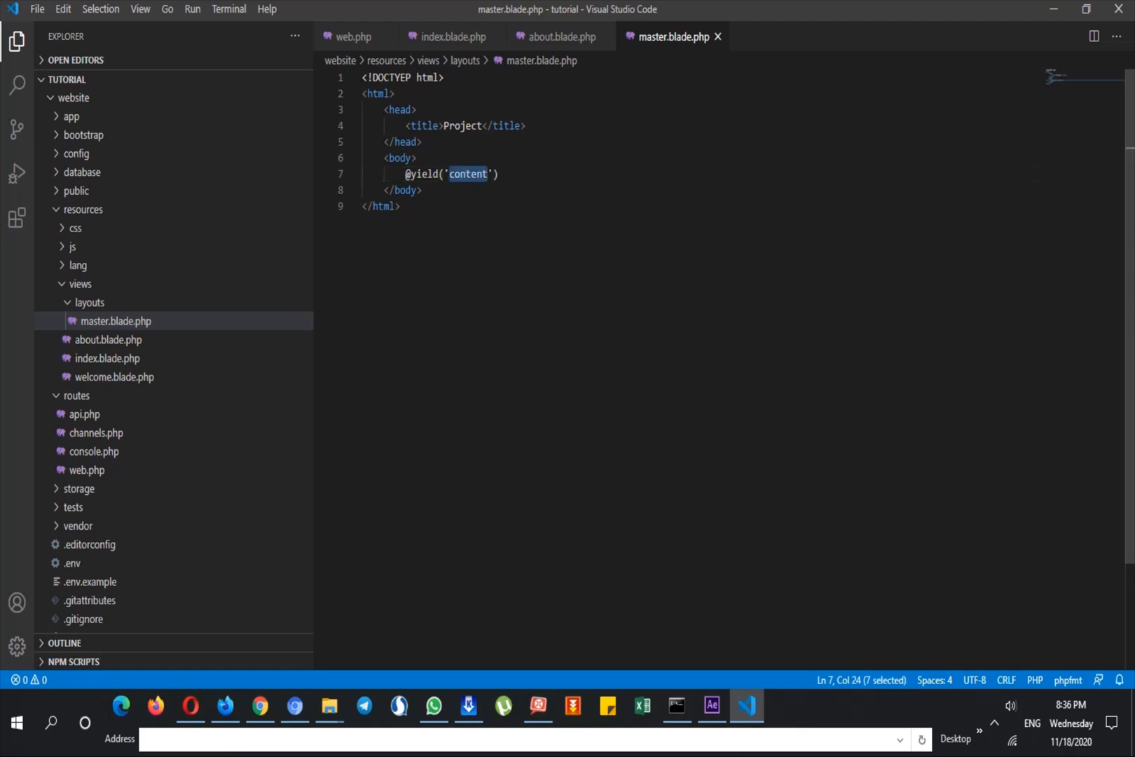
left_click(464, 174)
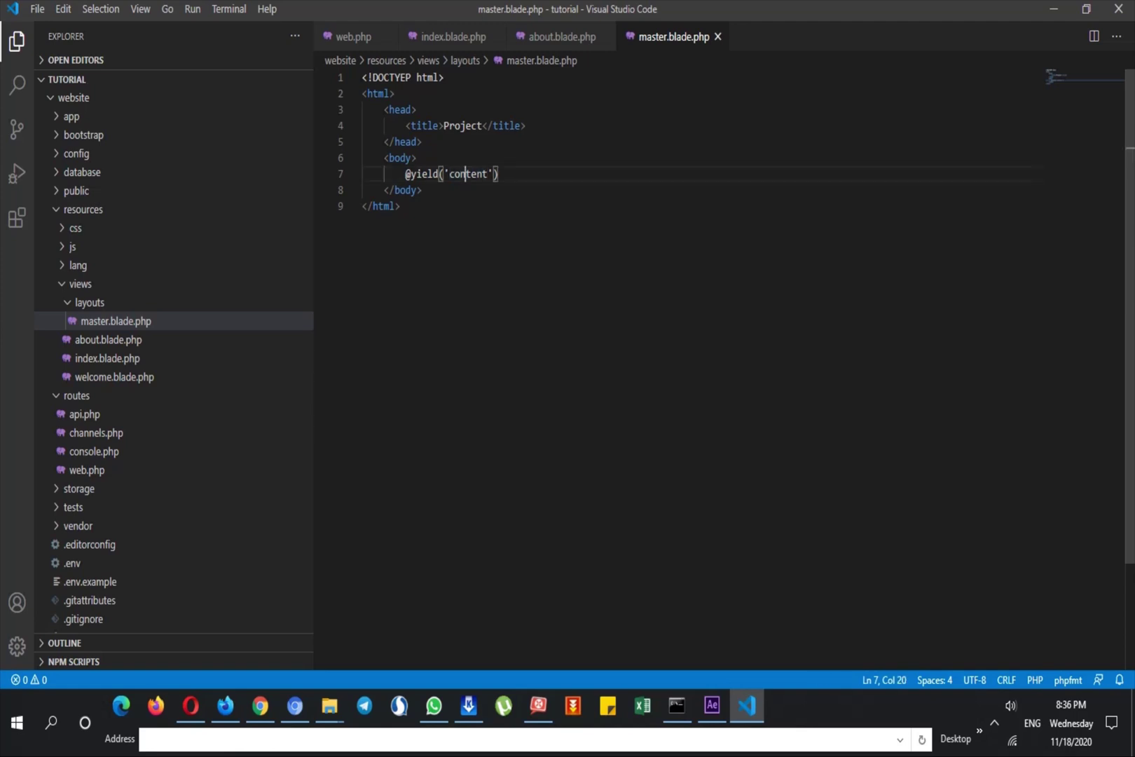
double_click(465, 174)
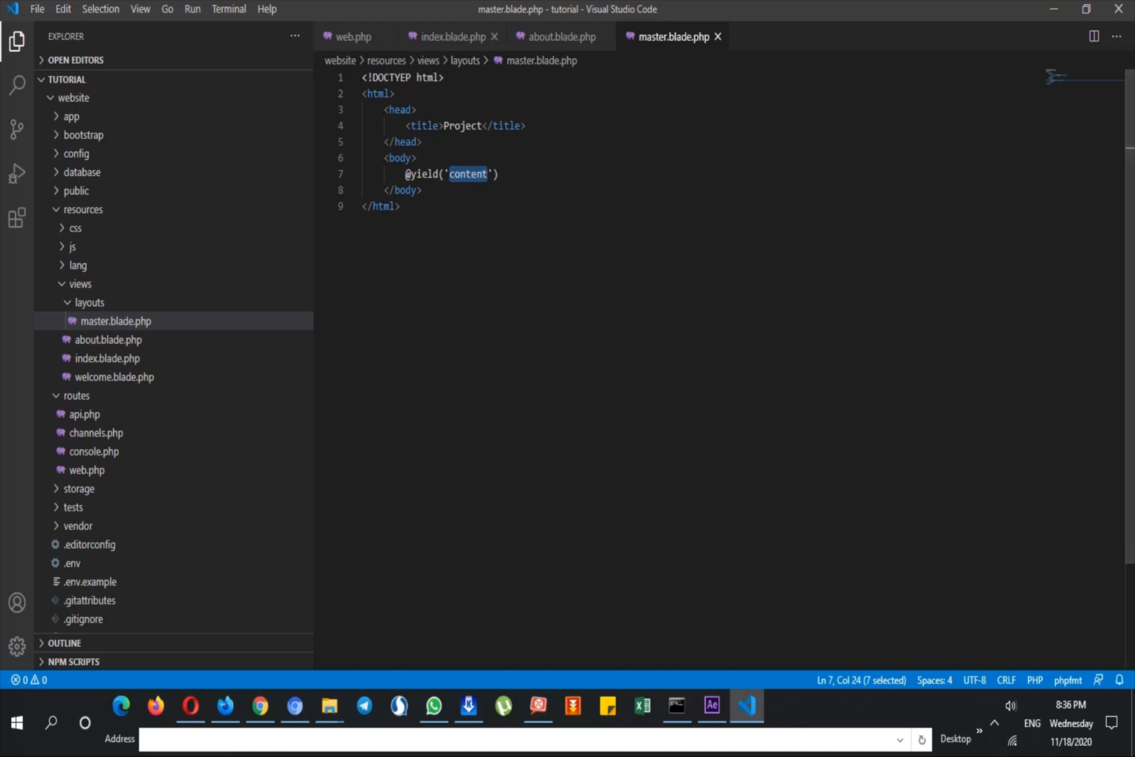
key("ctrl+Tab")
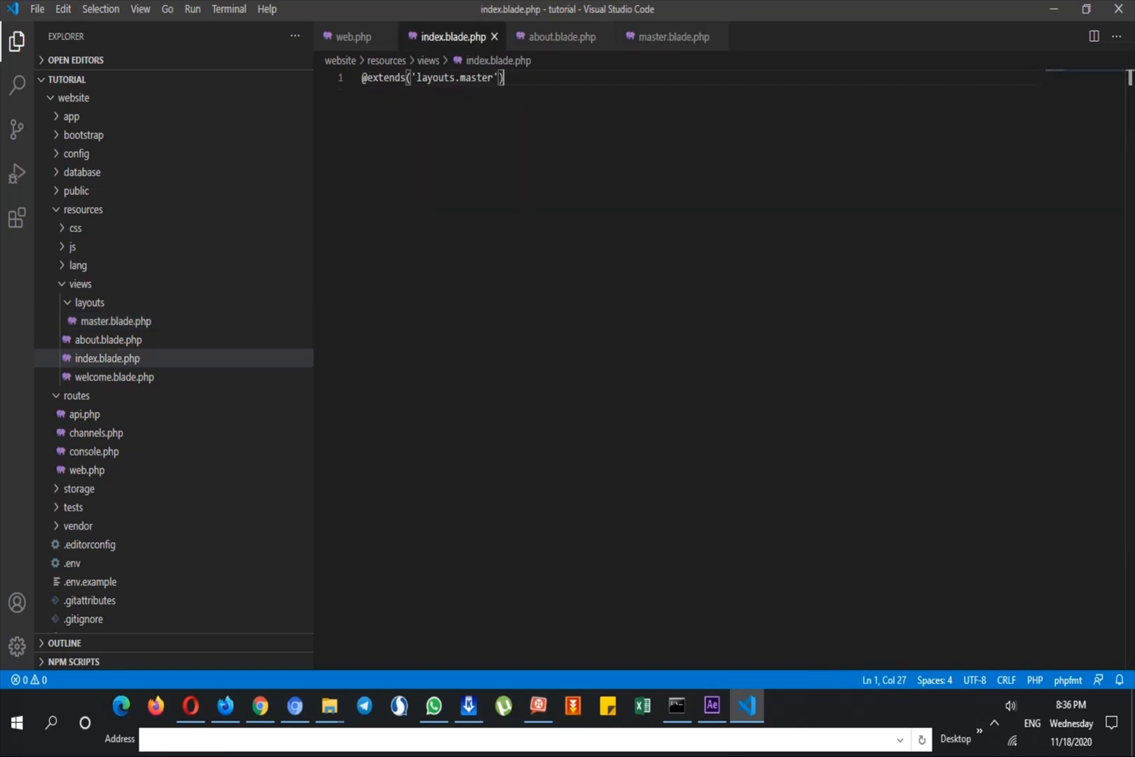
key("Return")
key("Return")
type("@")
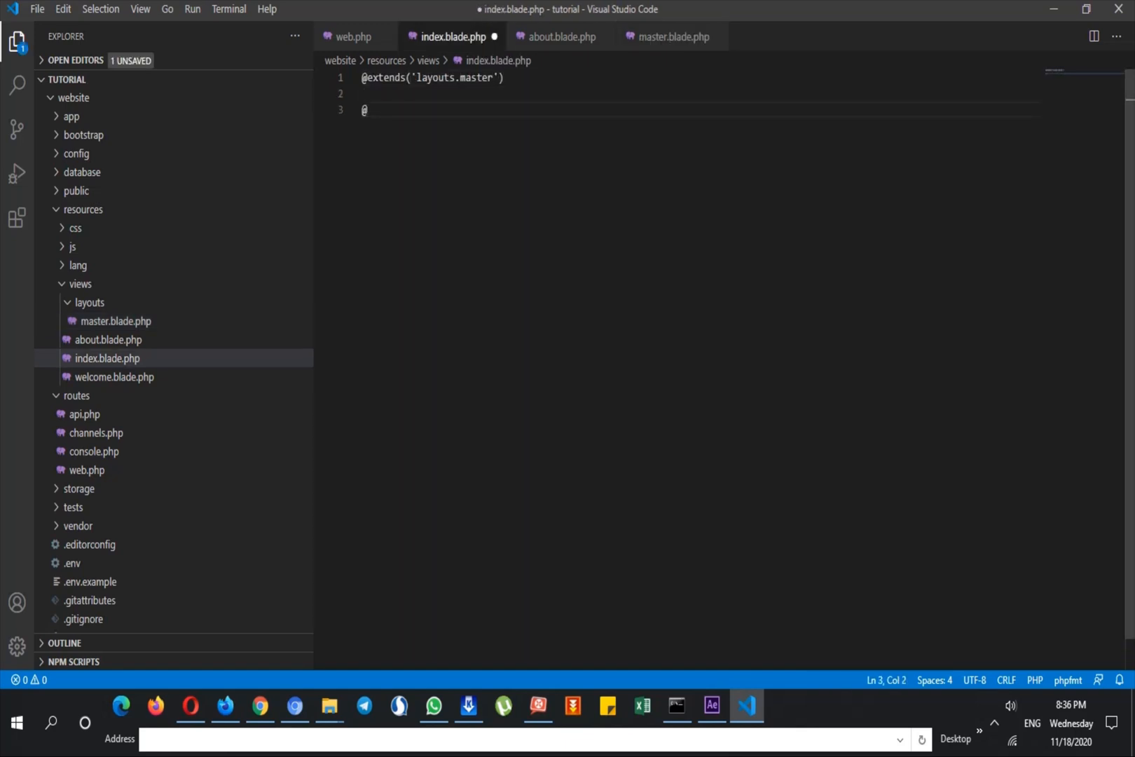
type("section")
key("Escape")
key("shift+Left")
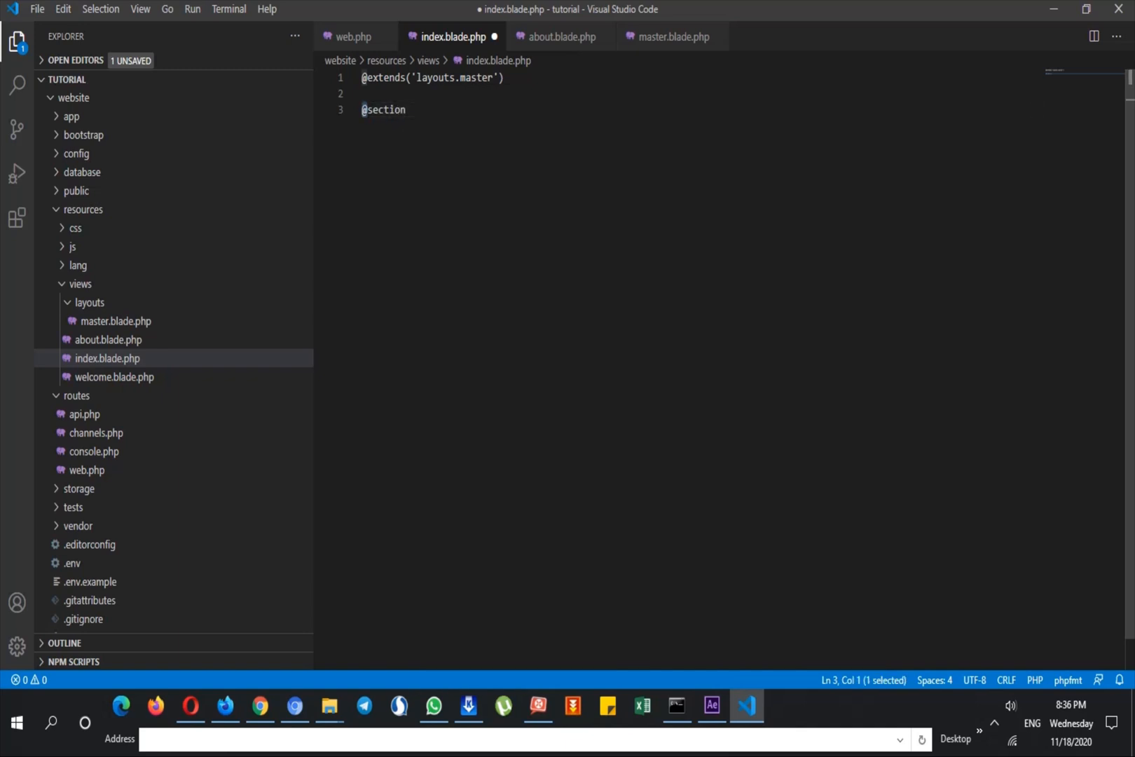
key("End")
key("Return")
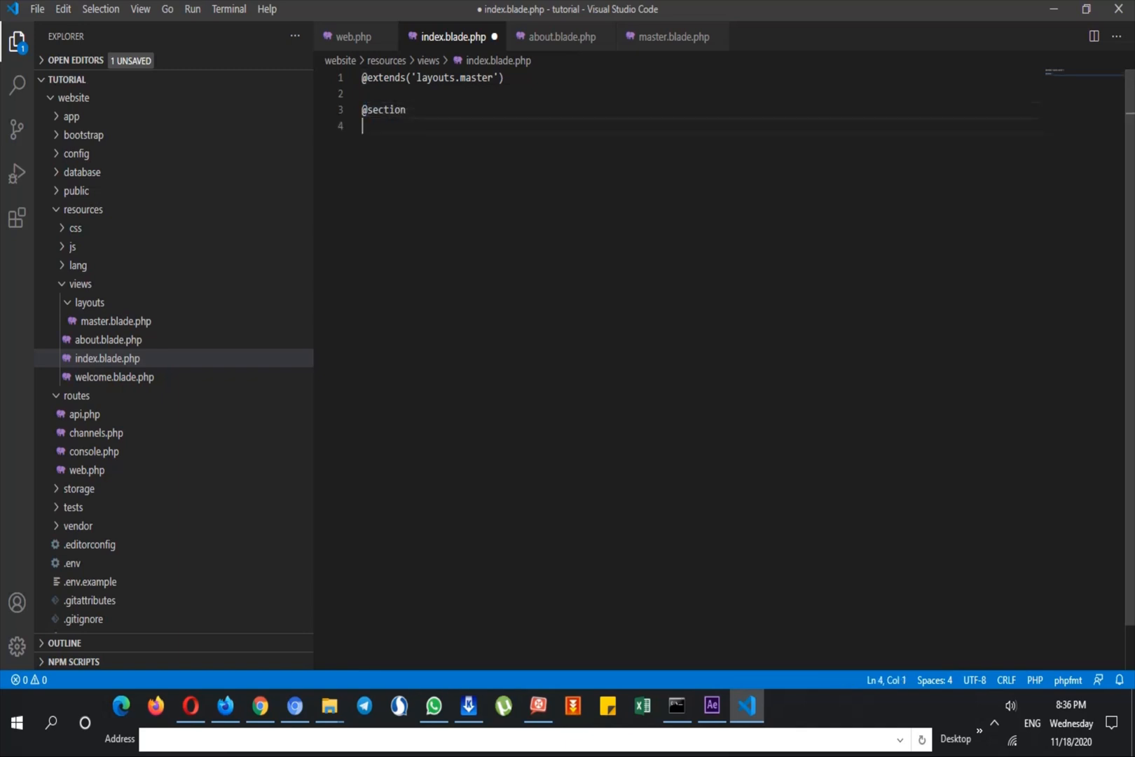
type("@")
type("en")
key("Escape")
key("BackSpace")
type("ndsection")
key("Escape")
key("Up")
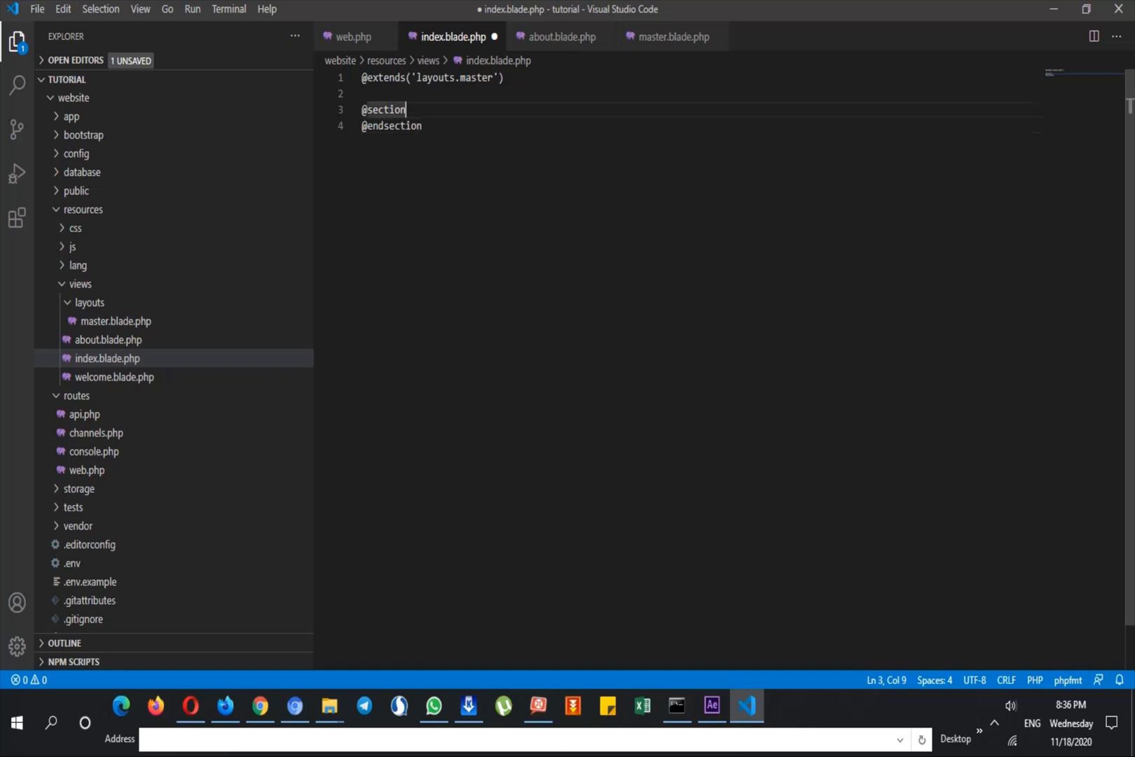
type("('")
- Name the section 'content' copied from the layout, add <h1>Index page</h1> inside it, and save
left_click(675, 37)
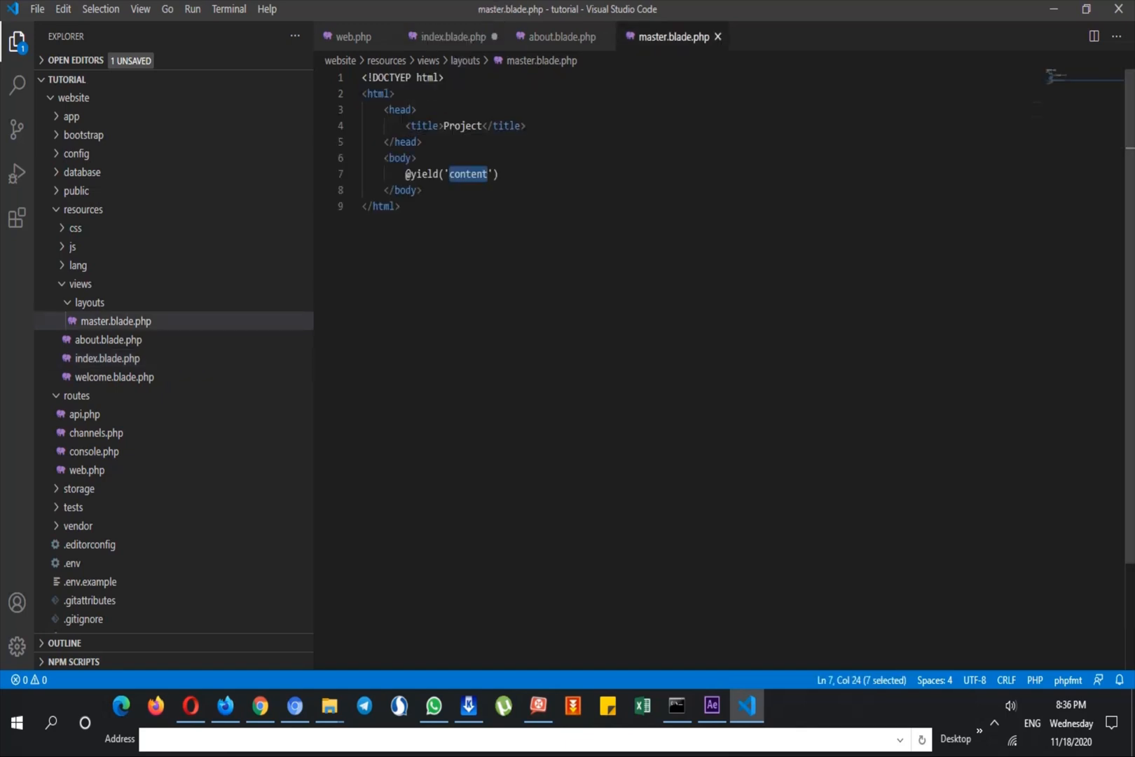
double_click(468, 174)
key("ctrl+c")
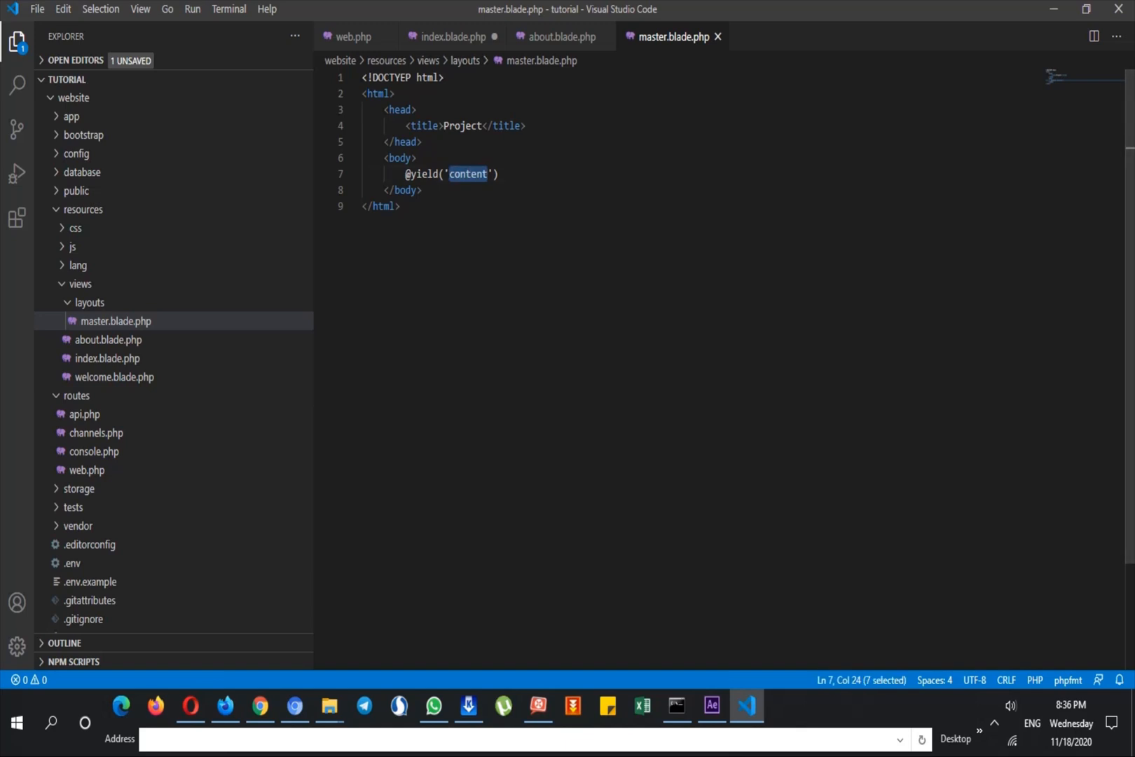
key("ctrl+Tab")
key("ctrl+v")
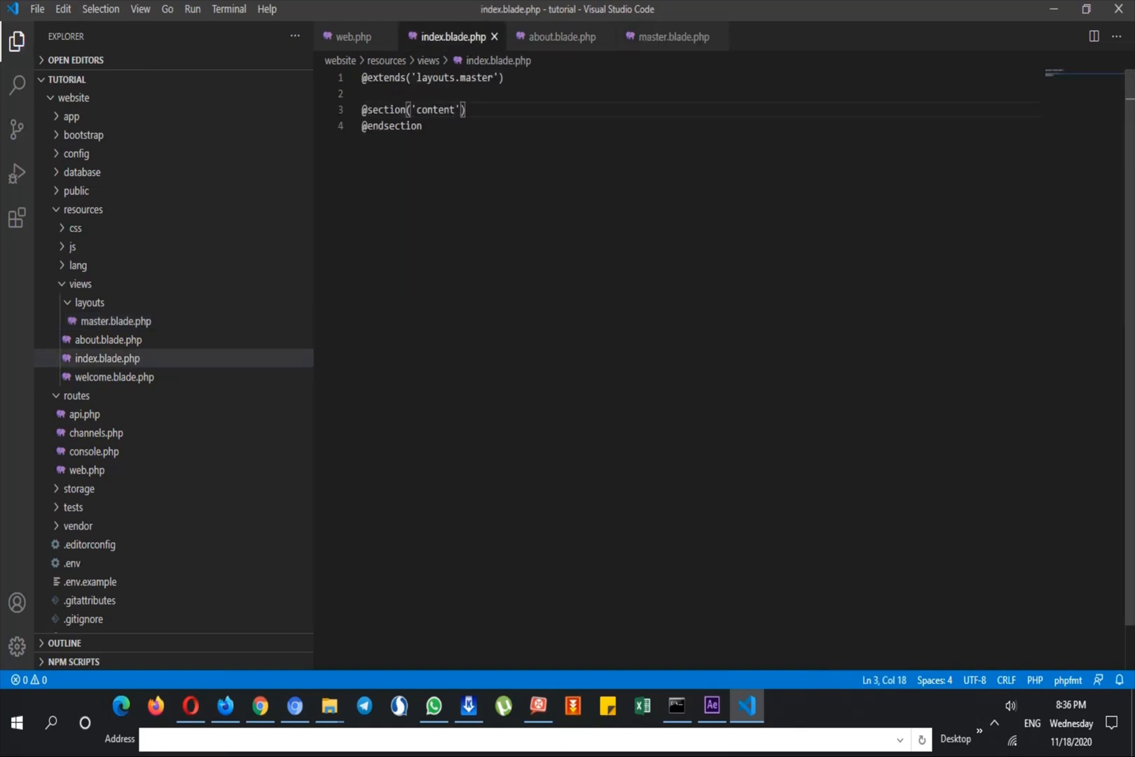
key("Return")
key("Tab")
type("<h1></h1>")
key("Left")
key("Left")
key("Left")
type("Index page")
key("End")
key("ctrl+s")
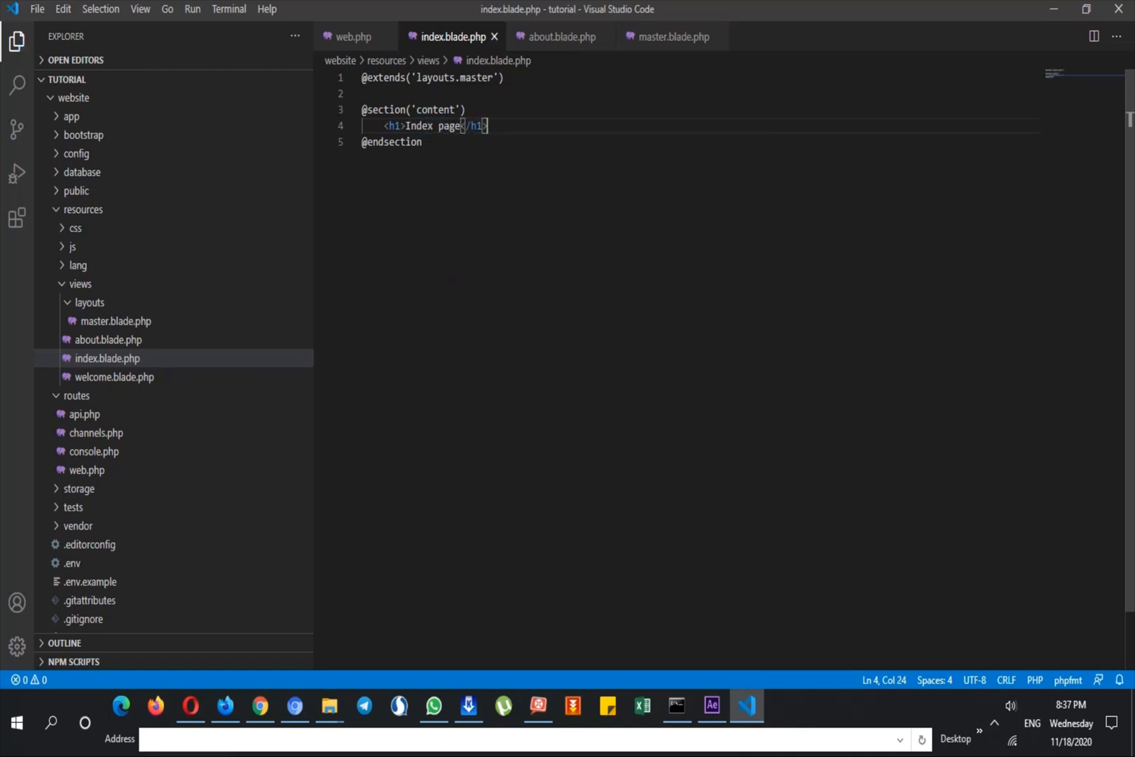
key("ctrl+a")
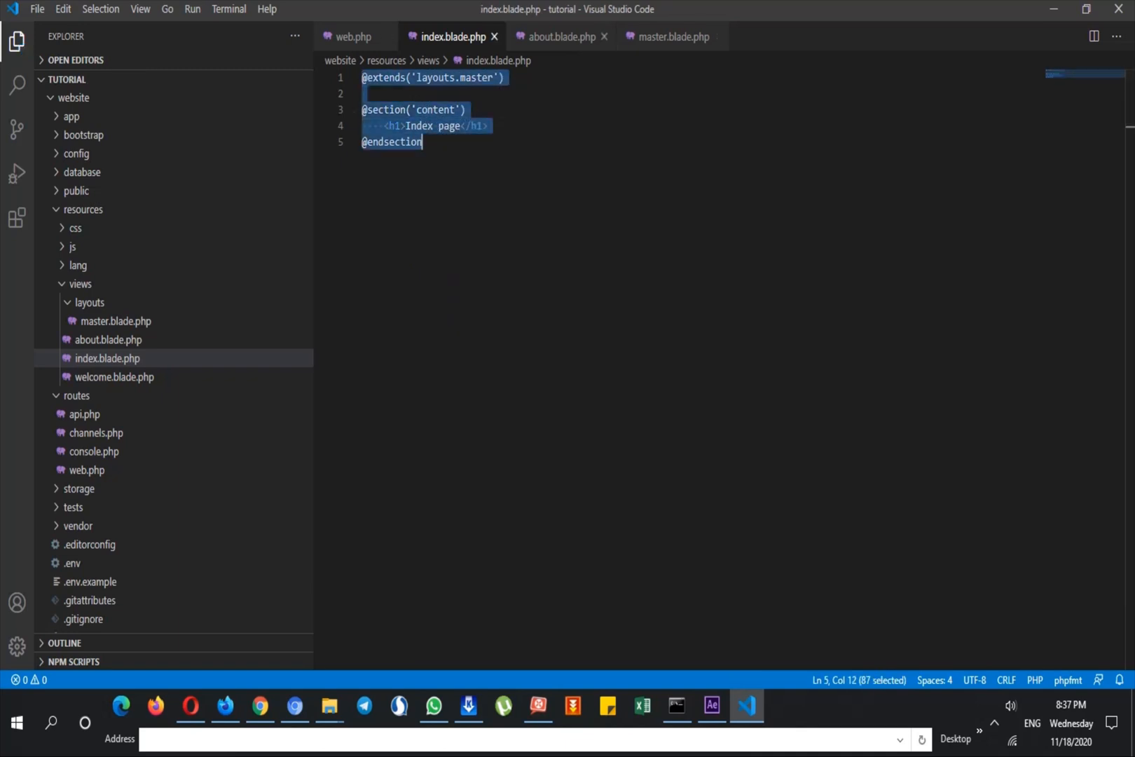
- Paste the index markup into about.blade.php, change the heading to About page, and save
key("ctrl+c")
key("ctrl+Page_Down")
key("ctrl+v")
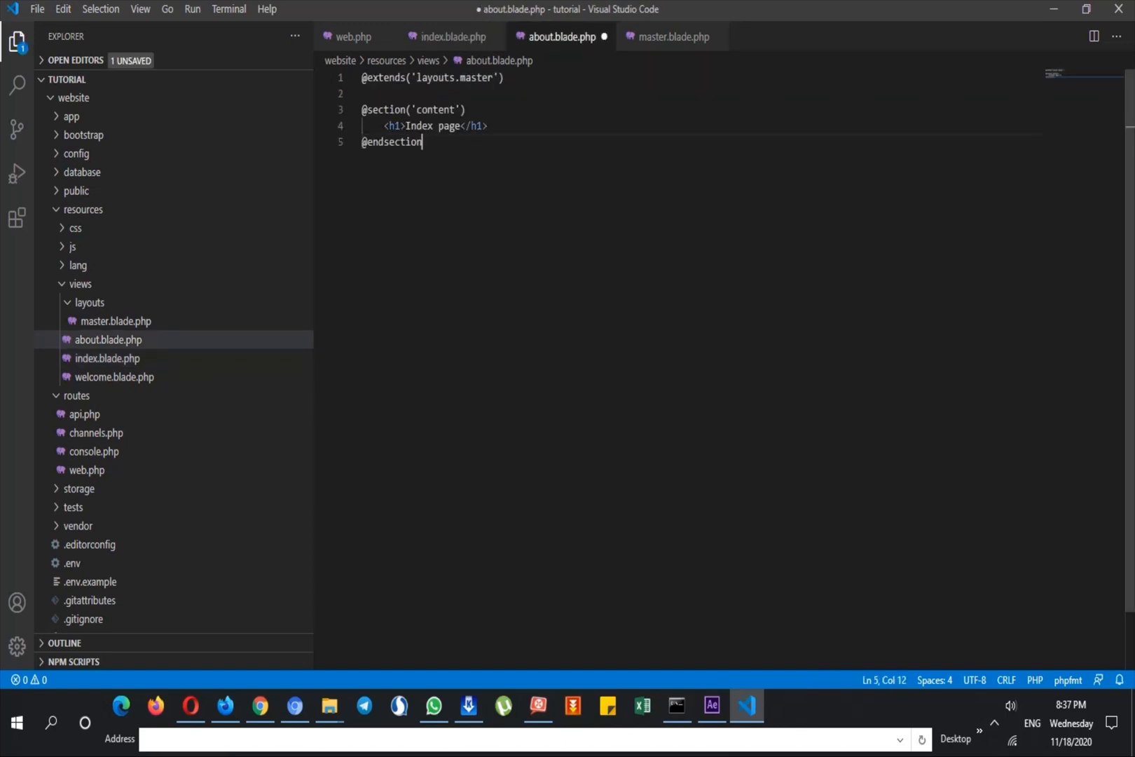
key("ctrl+s")
double_click(420, 127)
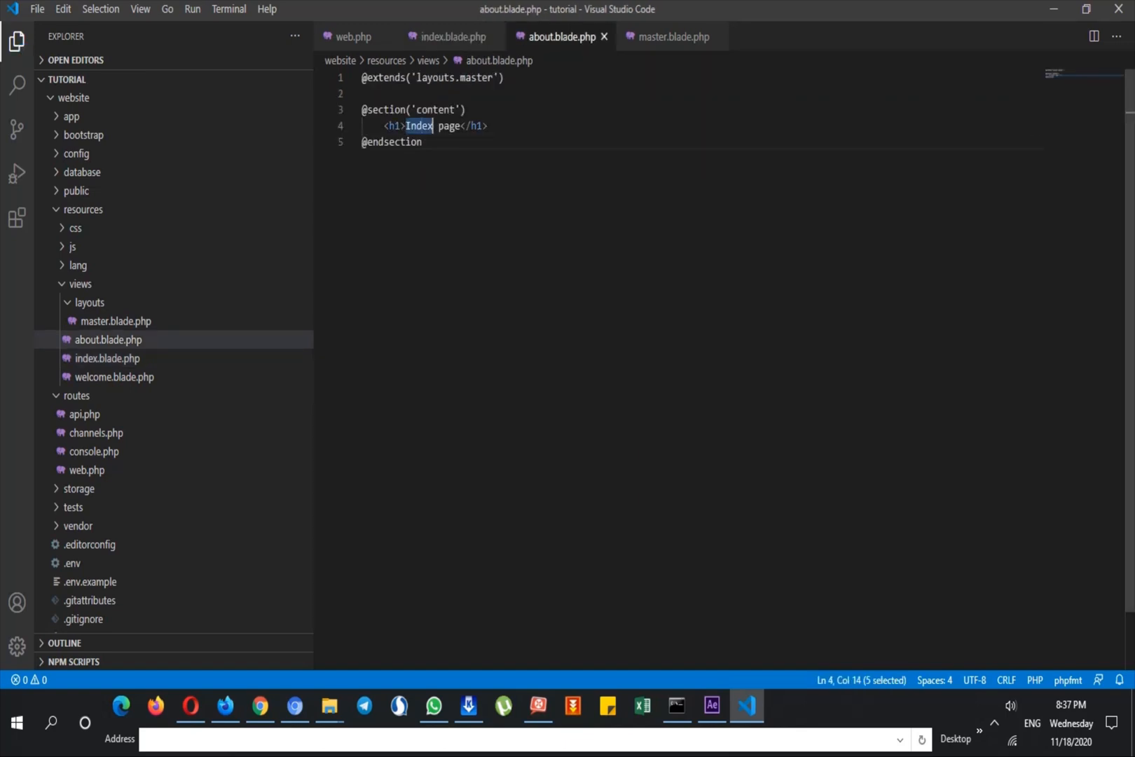
type("About")
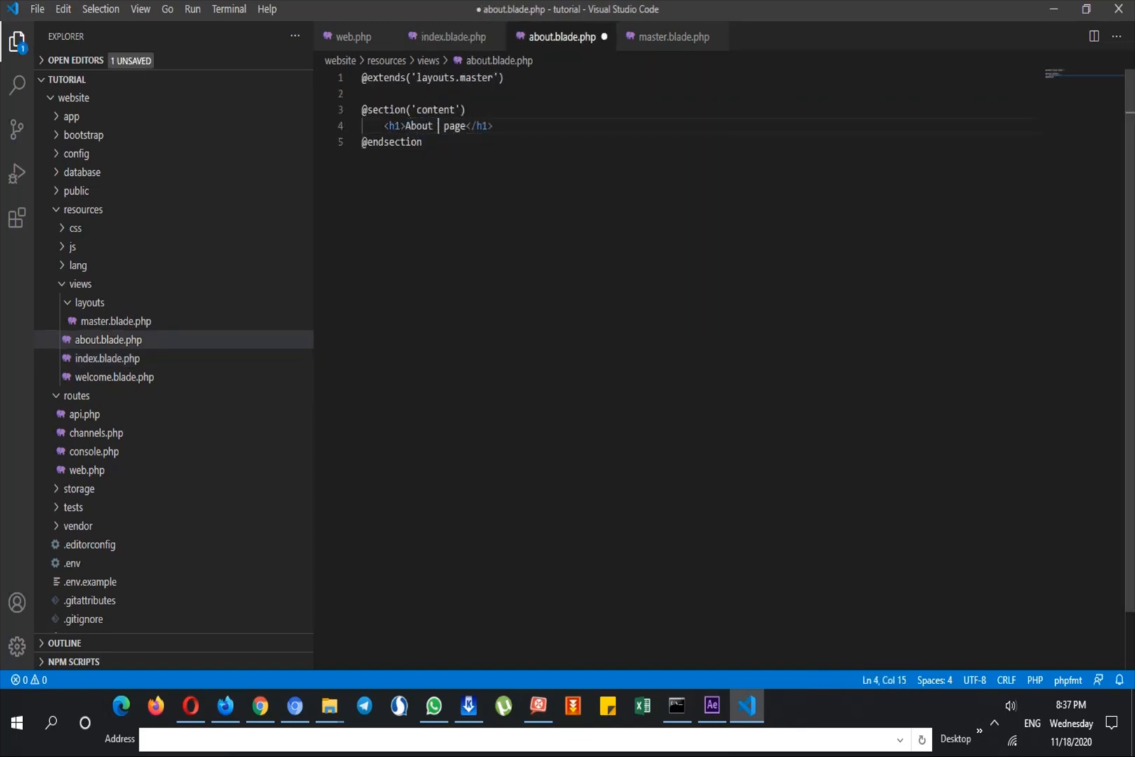
key("ctrl+s")
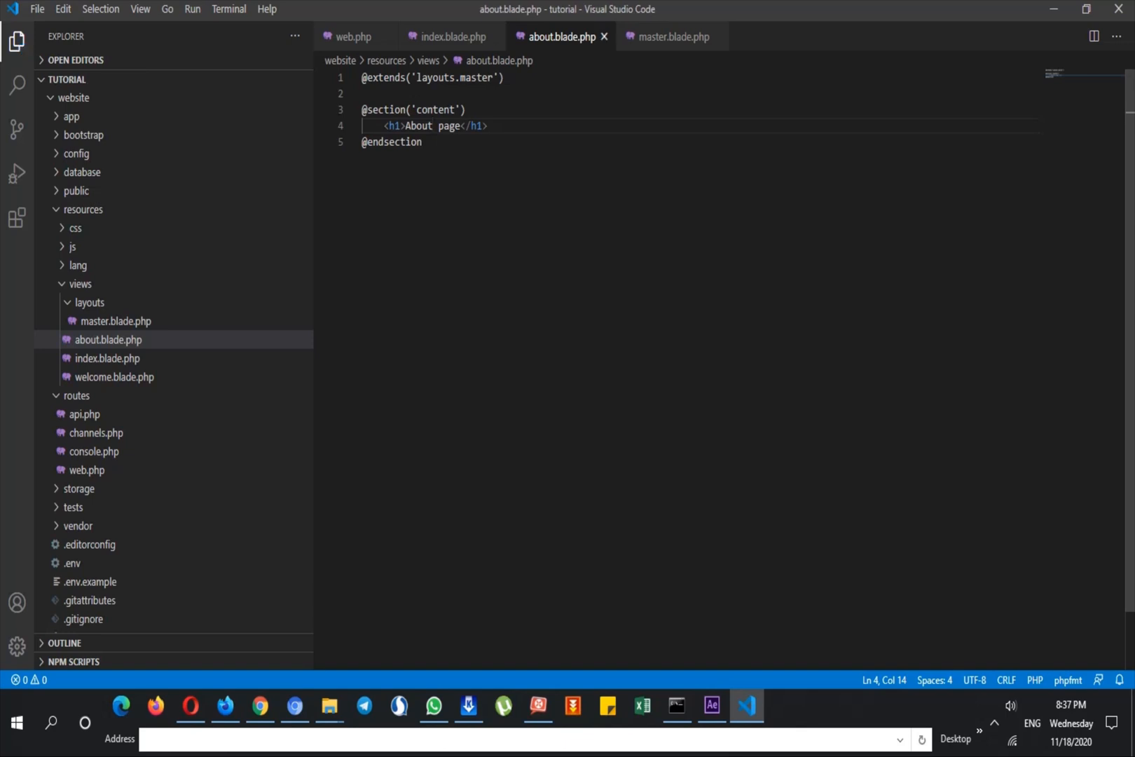
- Duplicate the root Route::get block below itself in web.php and save
key("ctrl+Page_Up")
key("ctrl+Page_Up")
key("Down")
key("shift+Up")
key("shift+Up")
key("shift+Up")
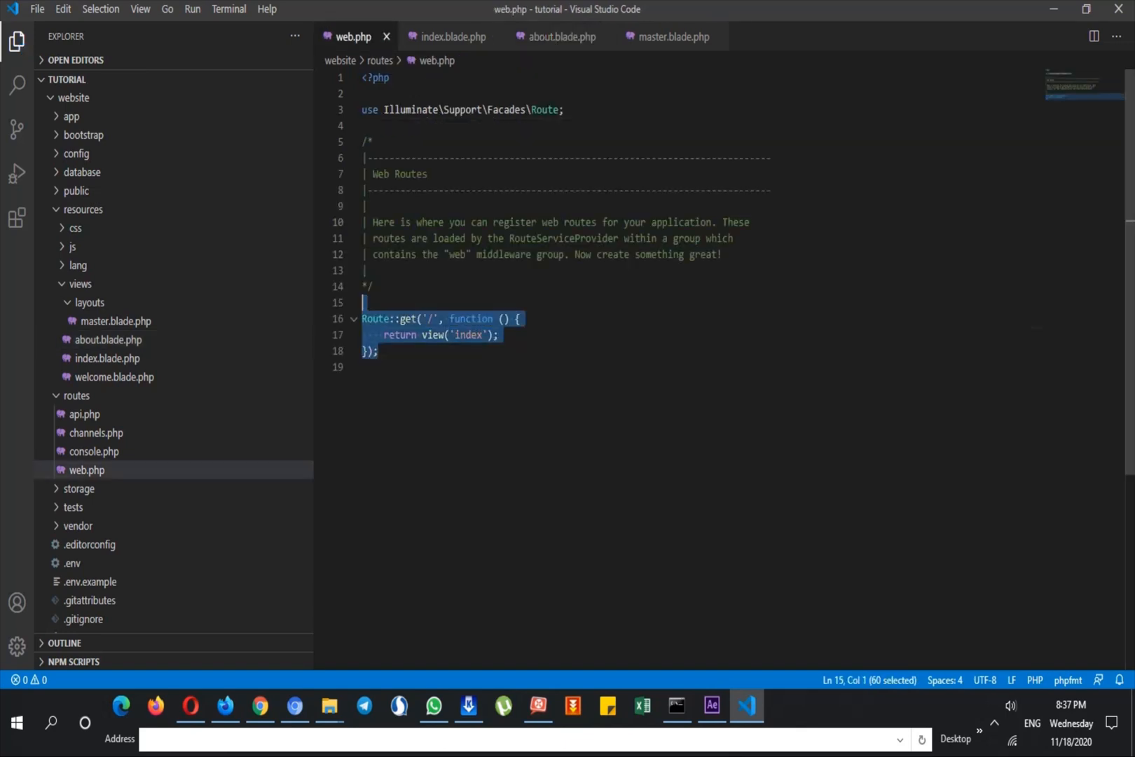
key("Right")
key("shift+Up")
key("shift+Up")
key("Right")
key("Return")
key("Return")
key("ctrl+v")
key("ctrl+s")
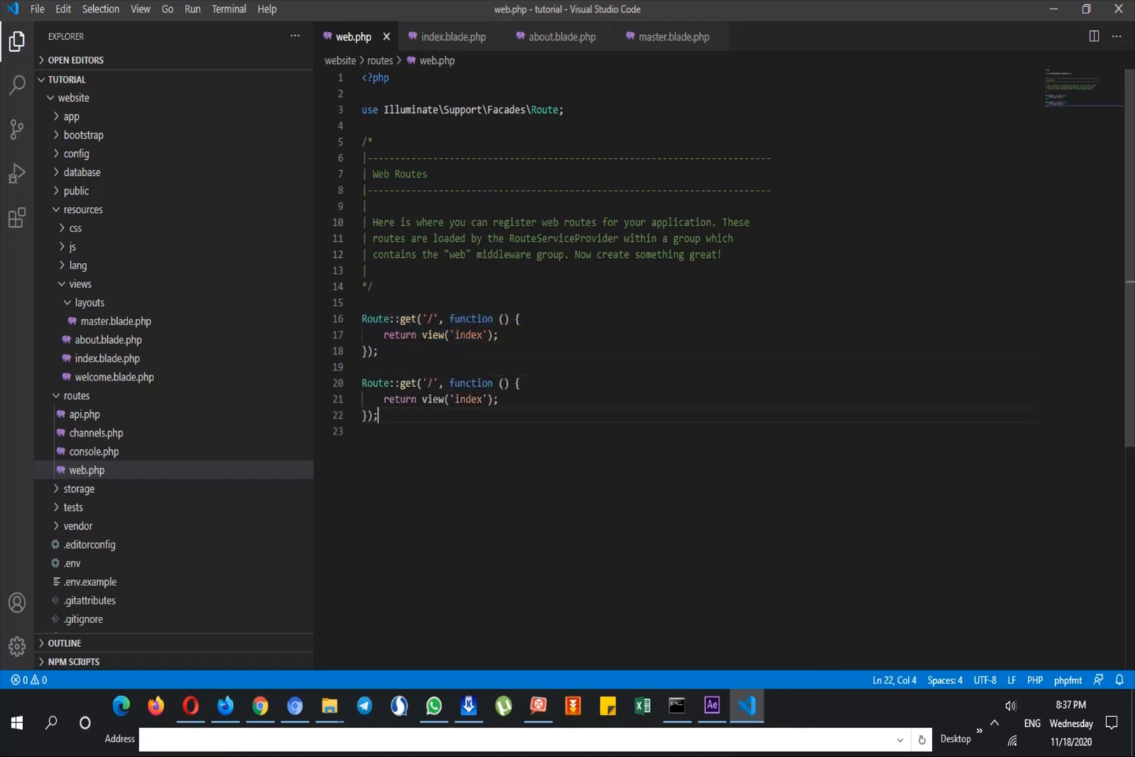
- Change the copied route to '/about' returning view('about') and save the routes file
left_click(431, 383)
type("about")
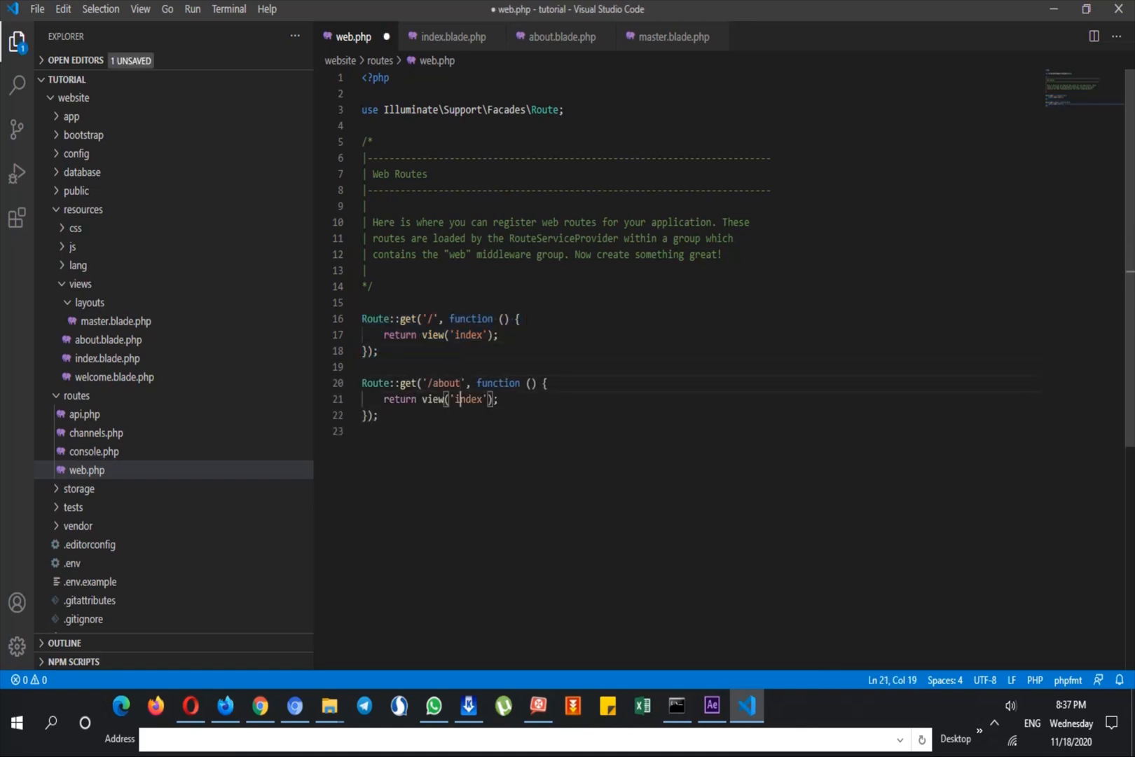
left_click(458, 398)
double_click(468, 399)
type("about")
key("ctrl+s")
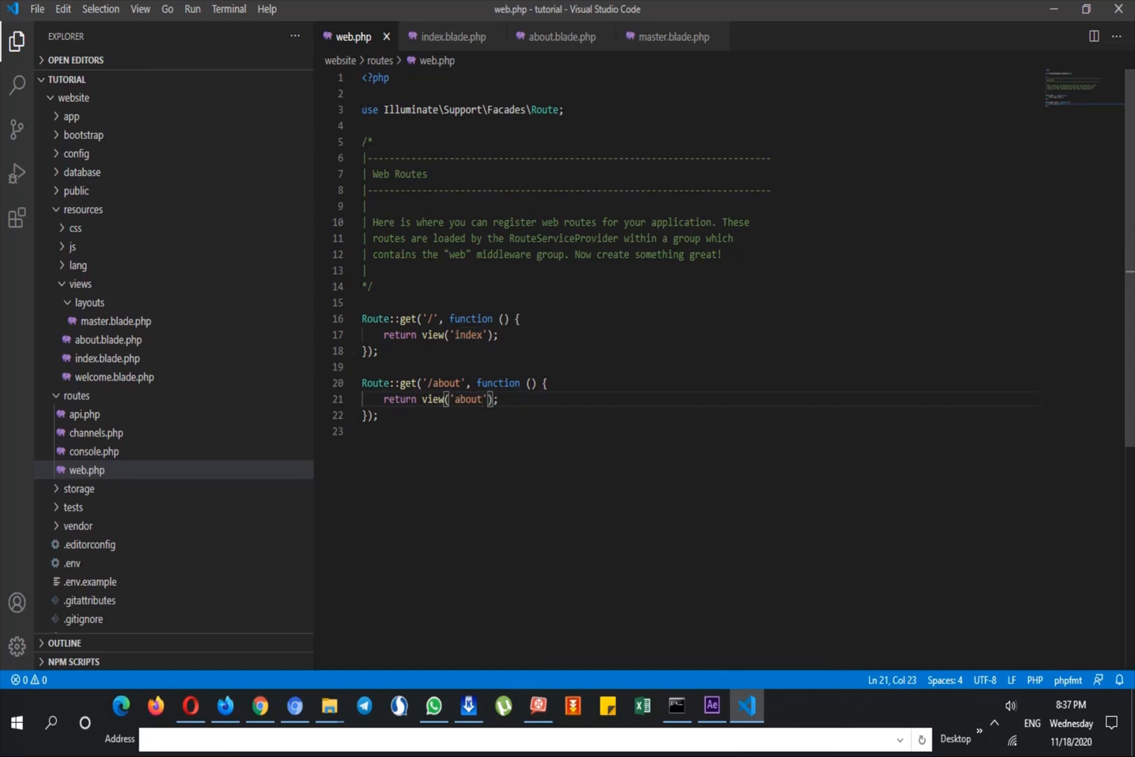
- Reload the localhost:8000 tab in Chrome to render the Index page through the layout
left_click(260, 705)
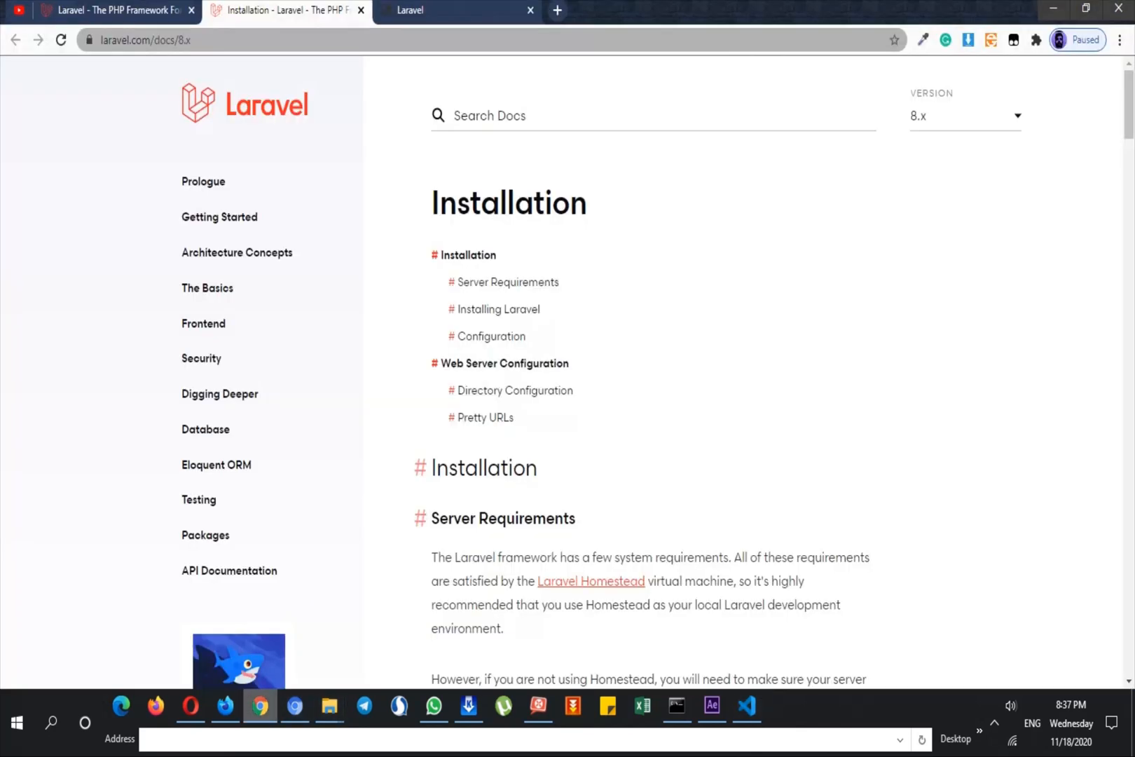
left_click(444, 10)
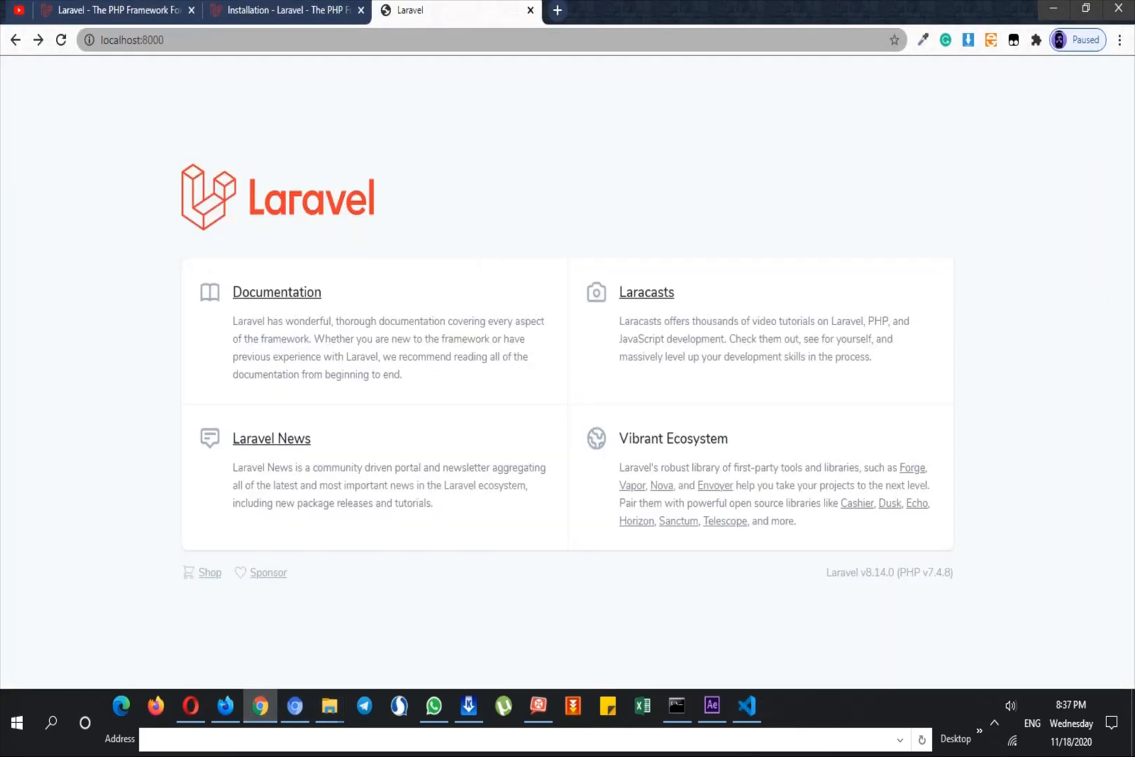
key("ctrl+r")
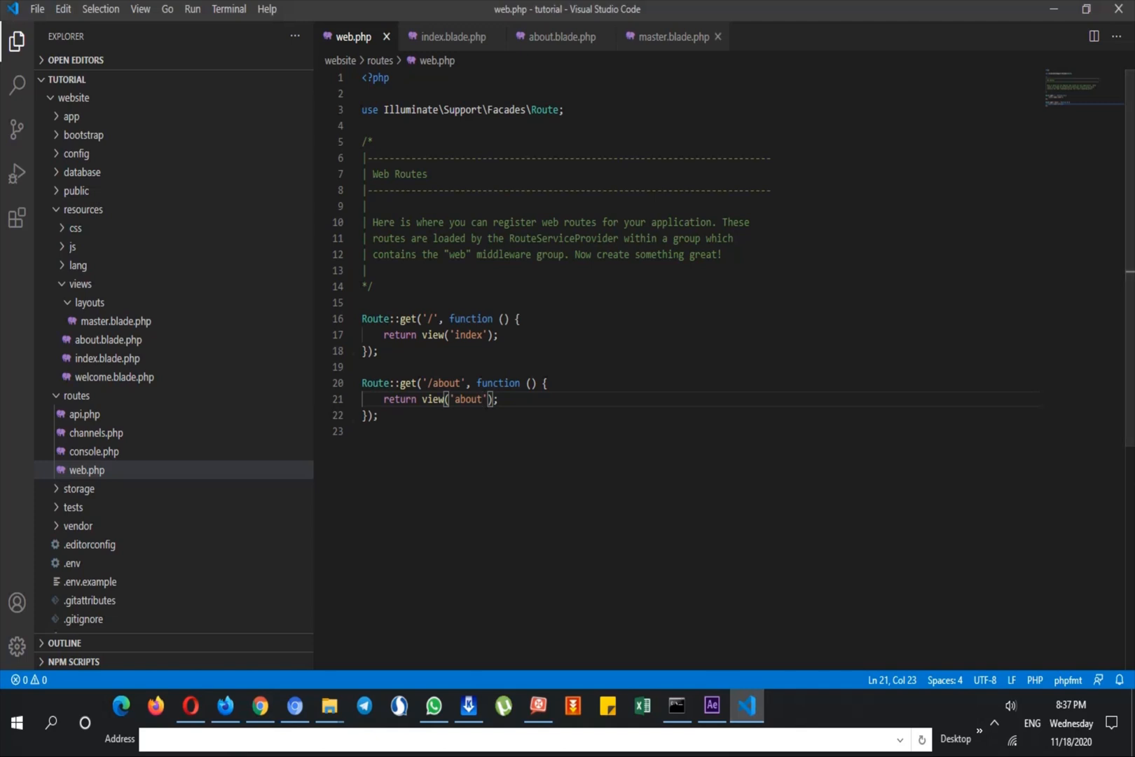
left_click(674, 37)
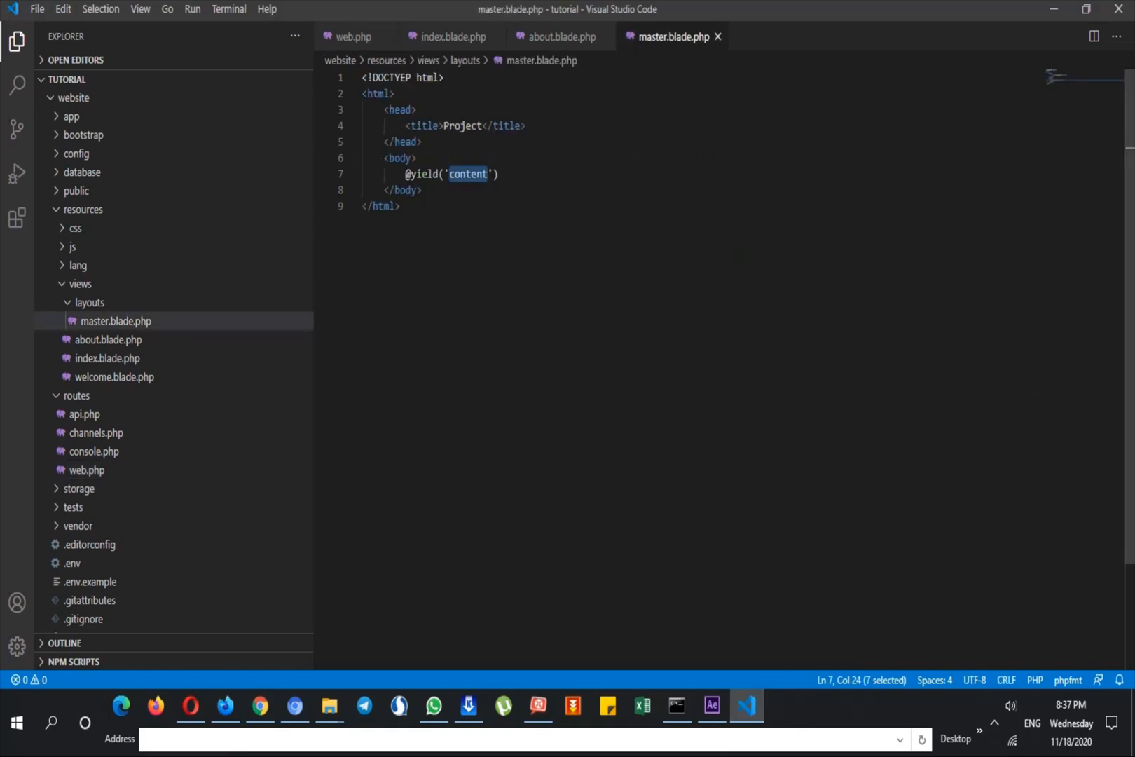
left_click_drag(401, 174, 500, 174)
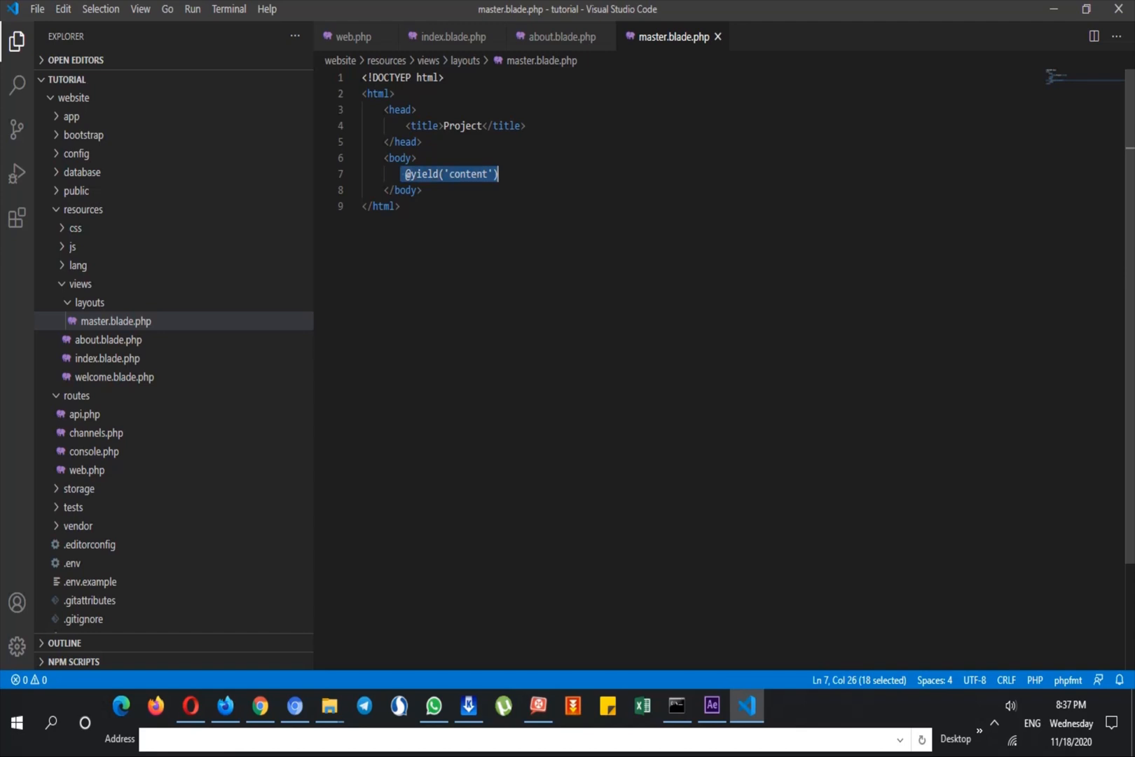
left_click(454, 36)
left_click(371, 109)
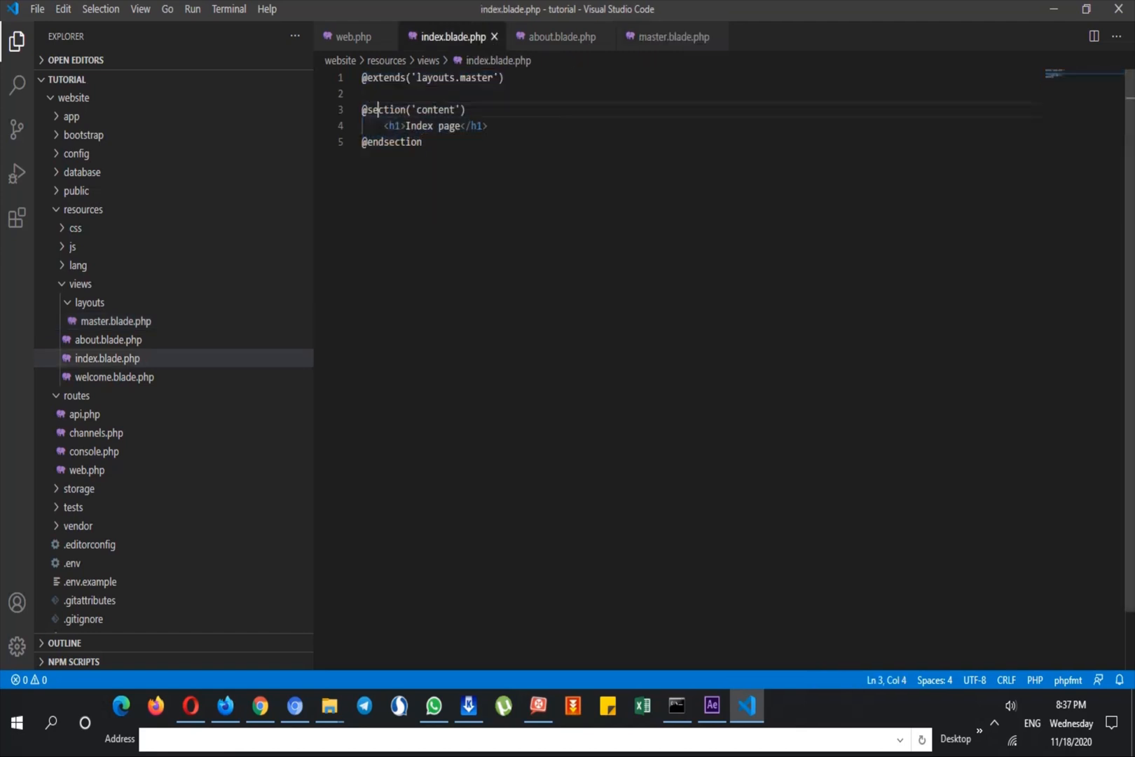
double_click(435, 109)
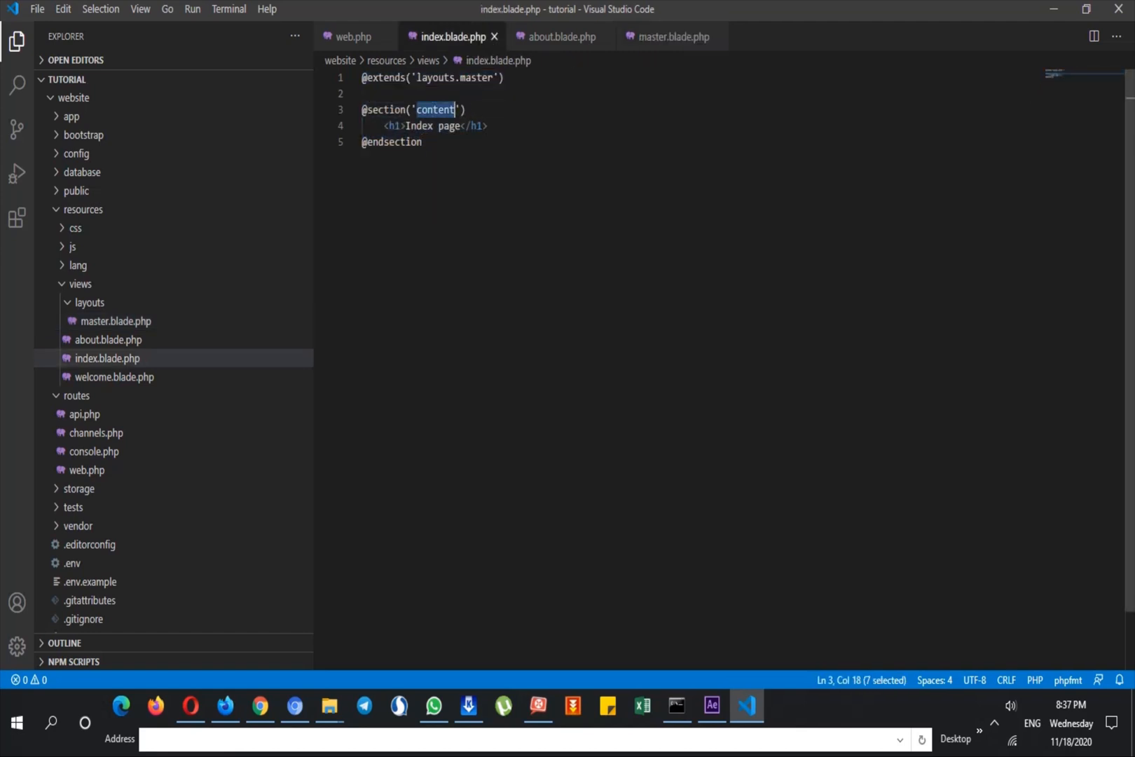
left_click_drag(384, 126, 487, 126)
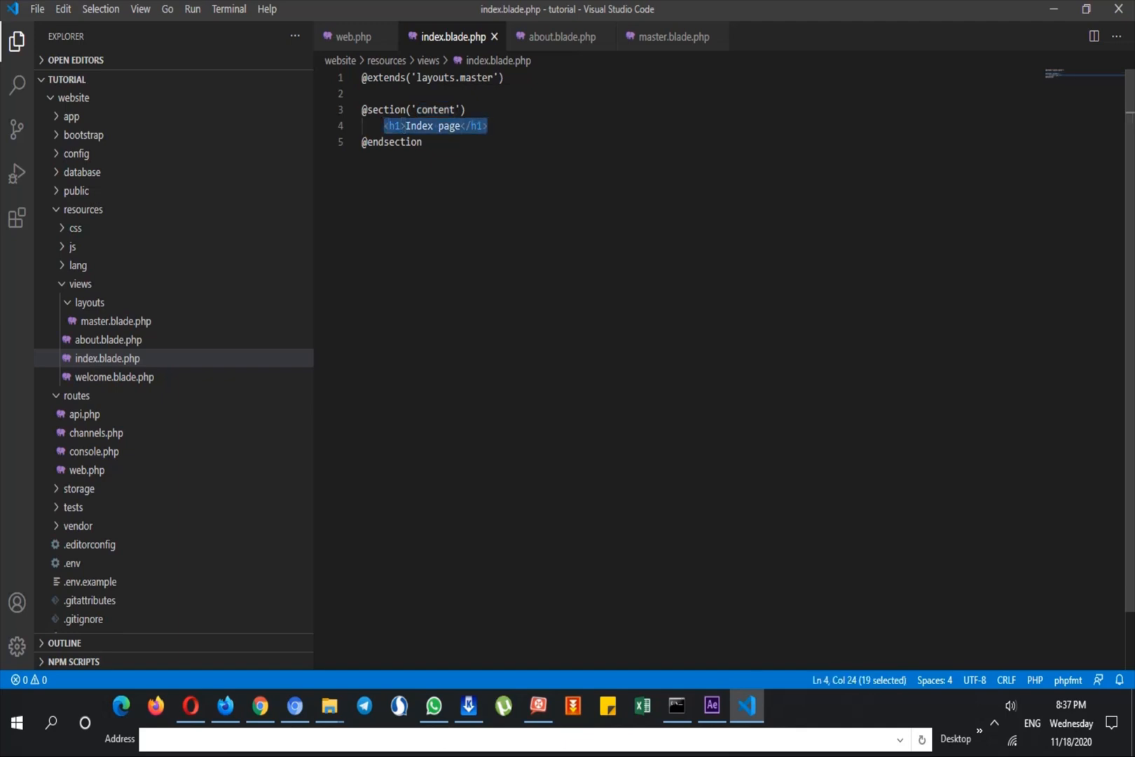
mouse_move(424, 141)
left_mouse_down()
mouse_move(361, 109)
mouse_move(362, 93)
left_mouse_up()
double_click(386, 109)
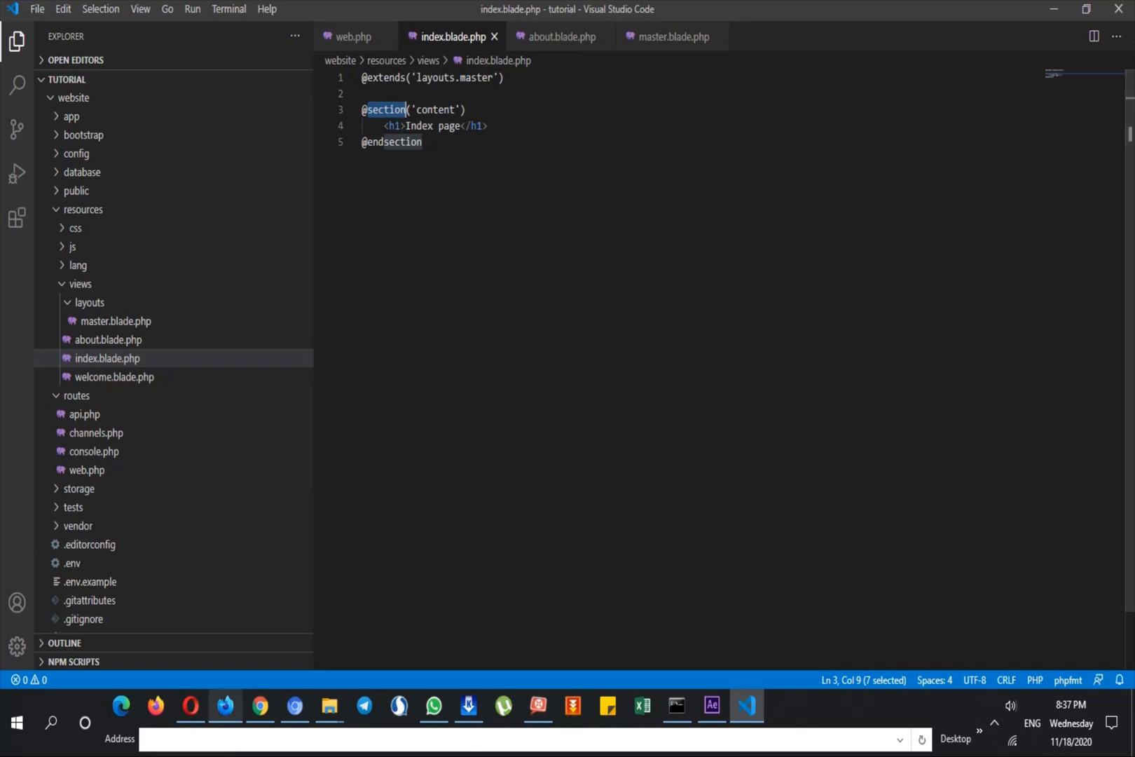
- Load localhost:8000/about in the browser to show the About page
left_click(260, 704)
key("ctrl+l")
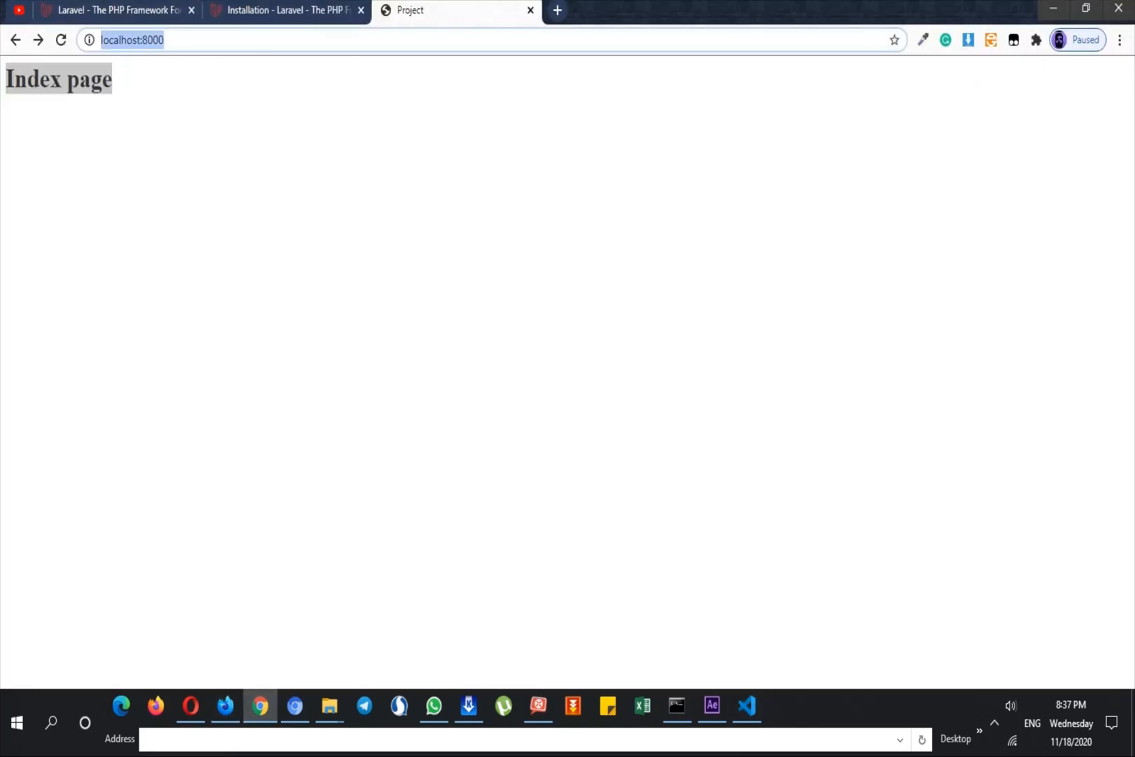
key("End")
type("/about")
key("Return")
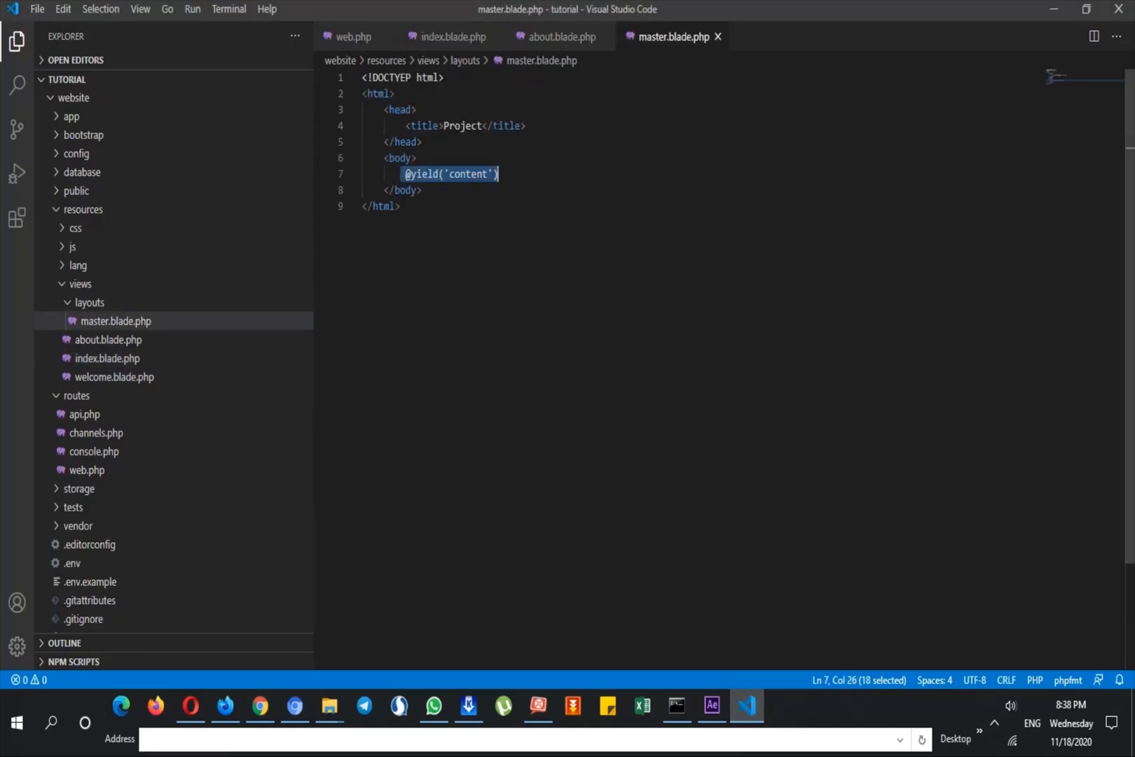
left_click(482, 125)
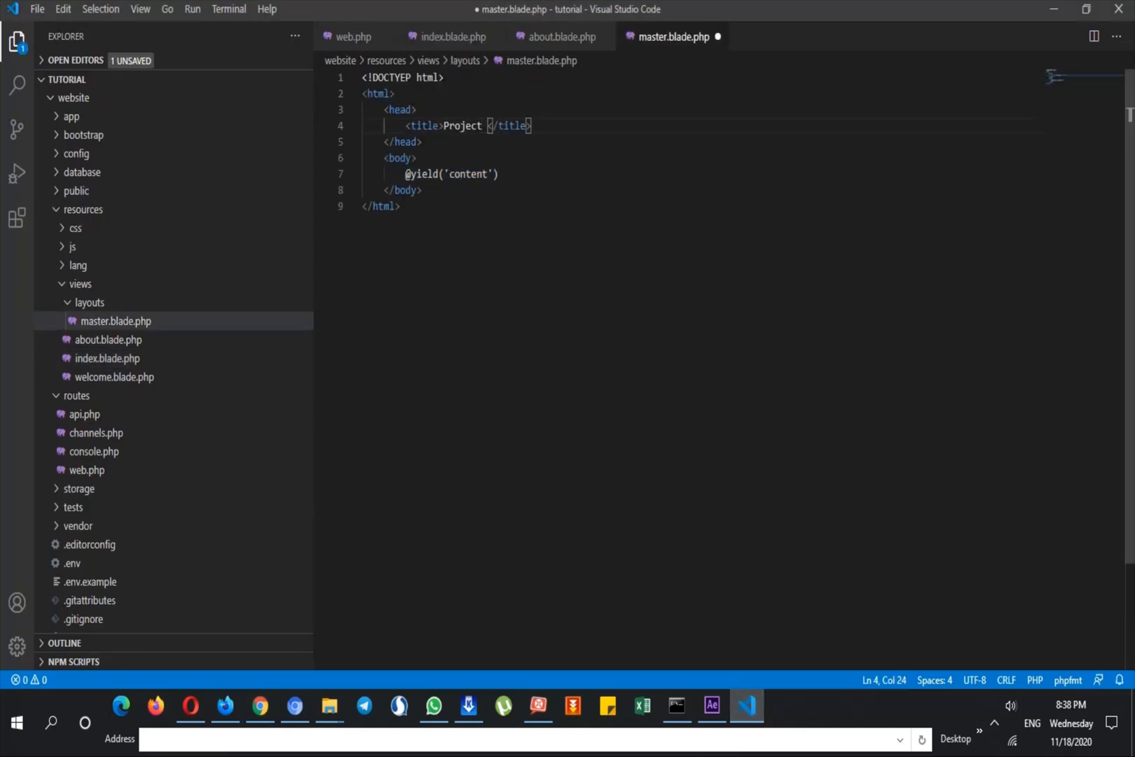
type("@yi")
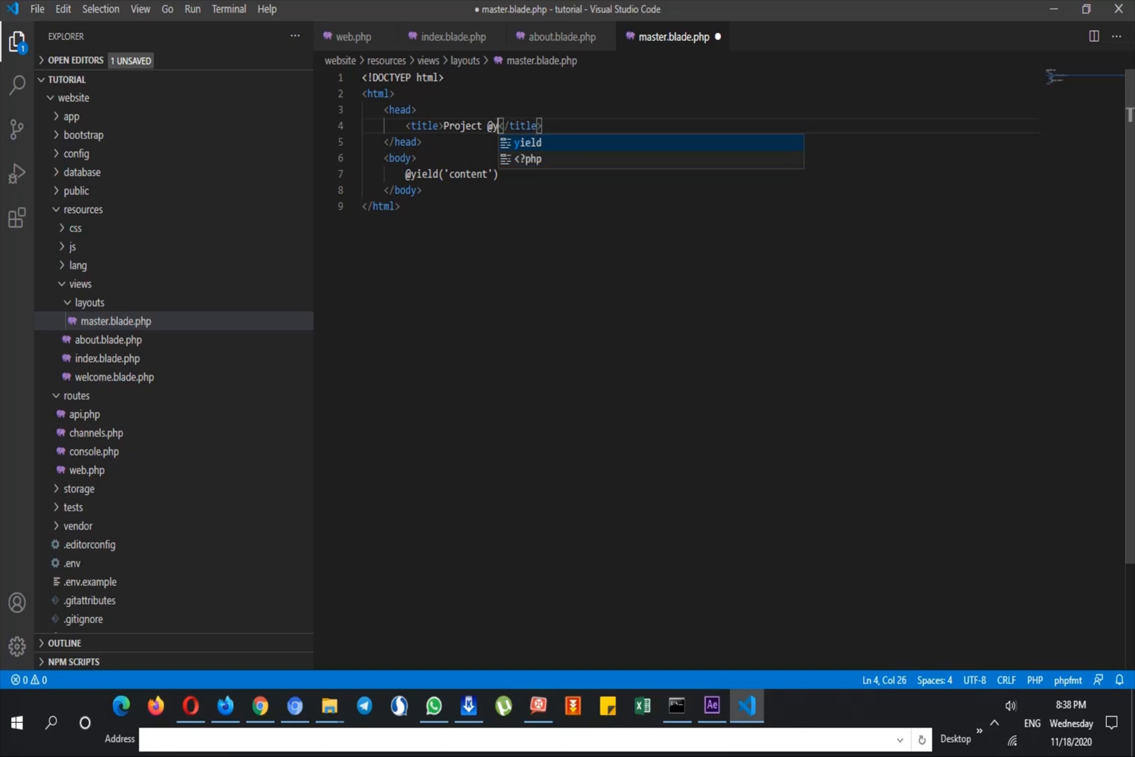
type("eld()")
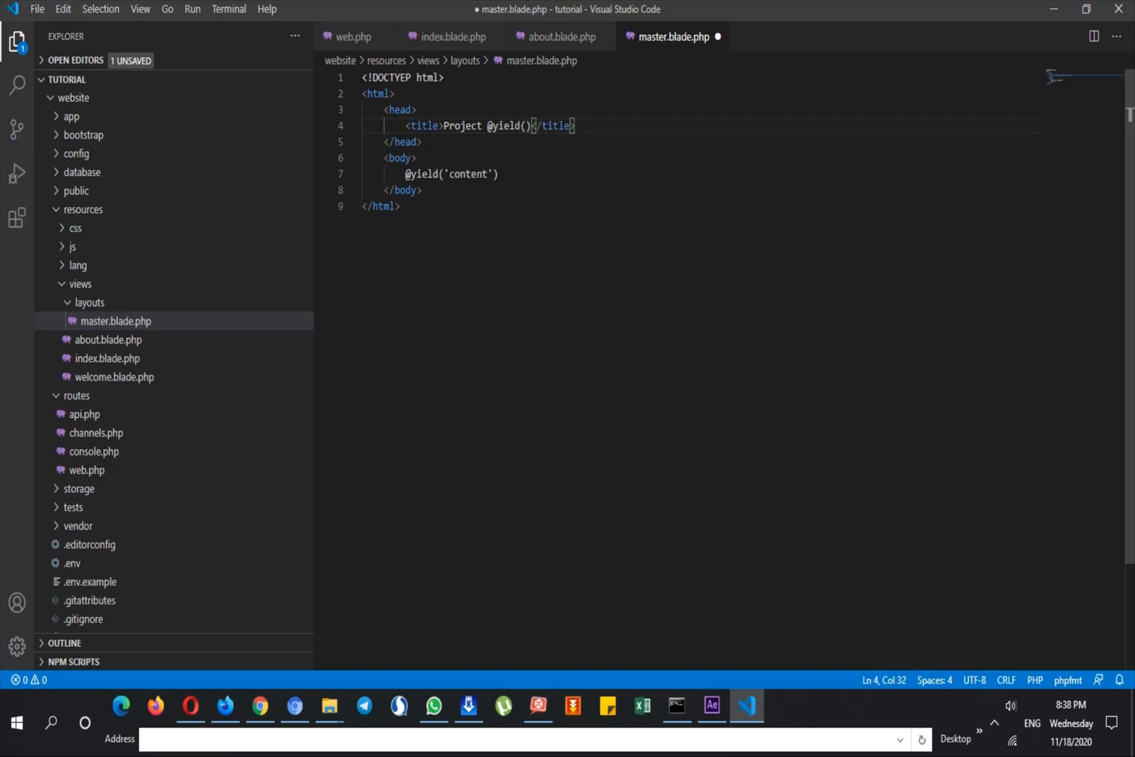
key("Left")
type("'")
type("title")
key("End")
key("ctrl+s")
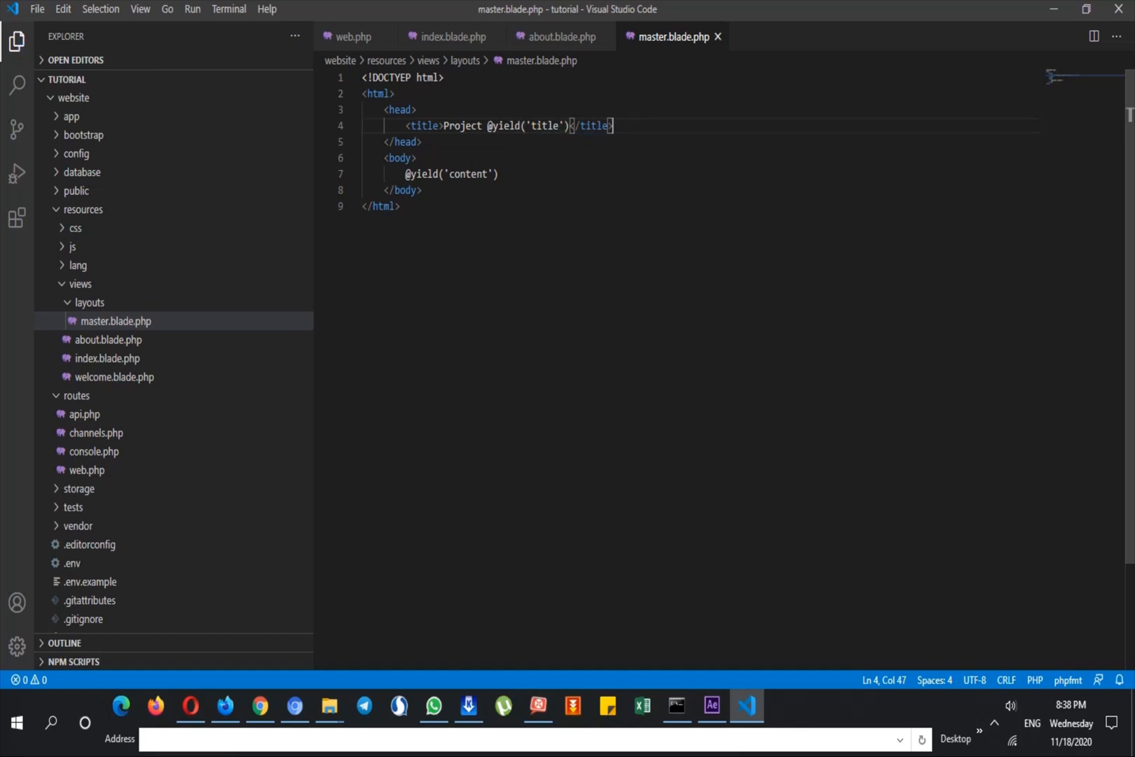
double_click(462, 125)
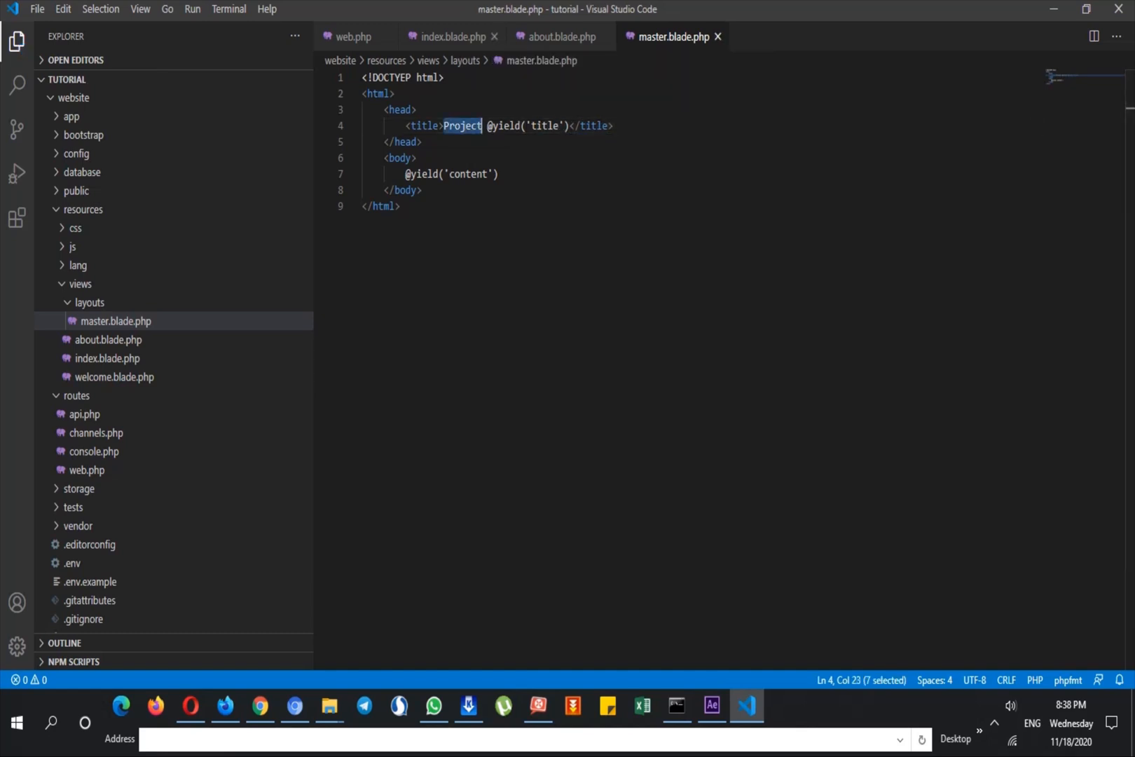
key("ctrl+Tab")
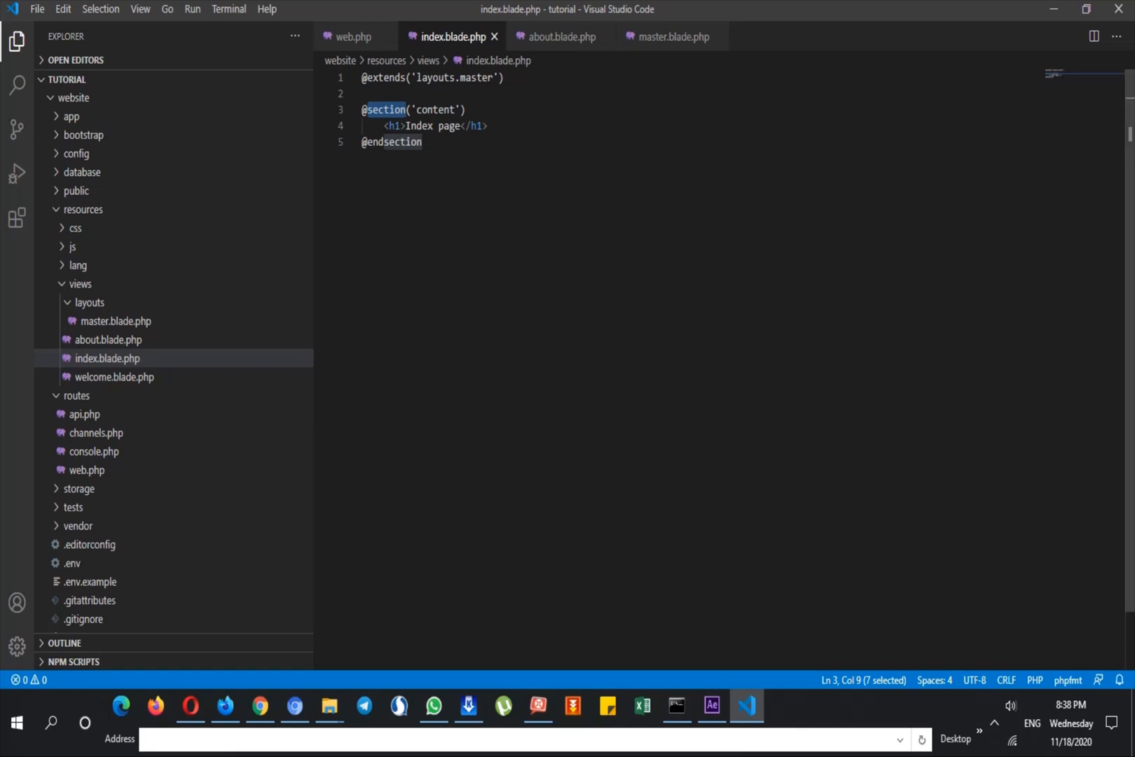
key("Up")
key("Return")
type("@section")
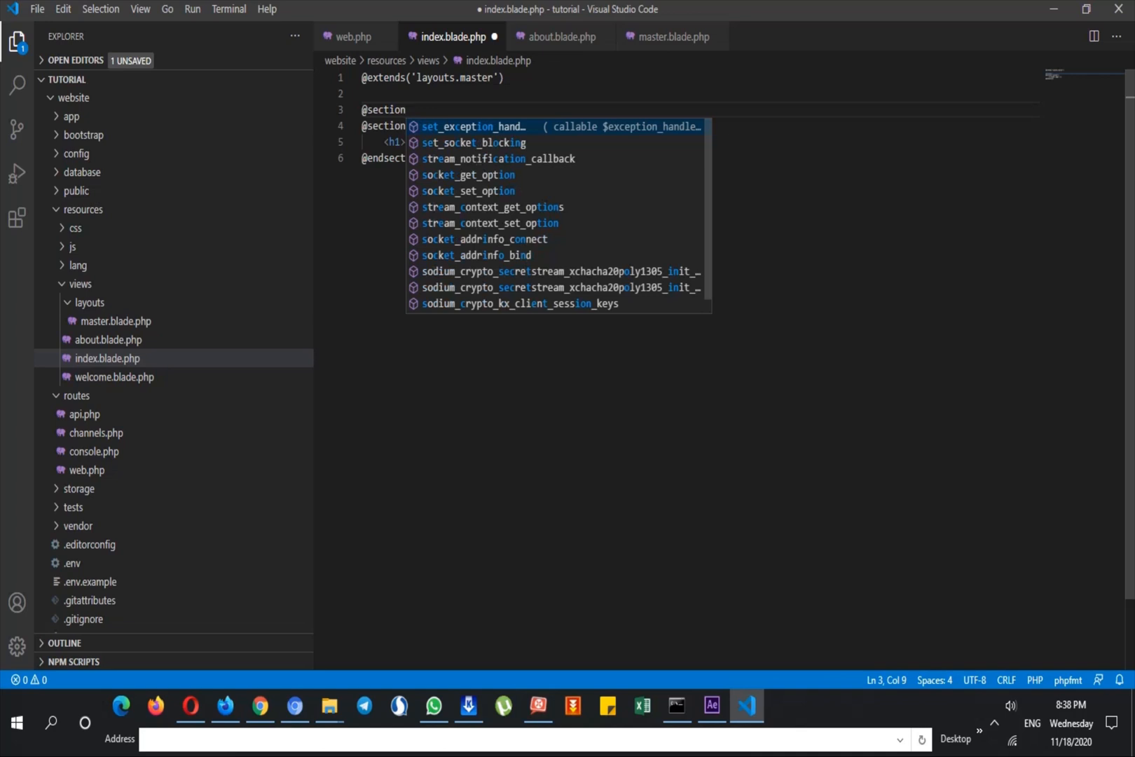
type("('title")
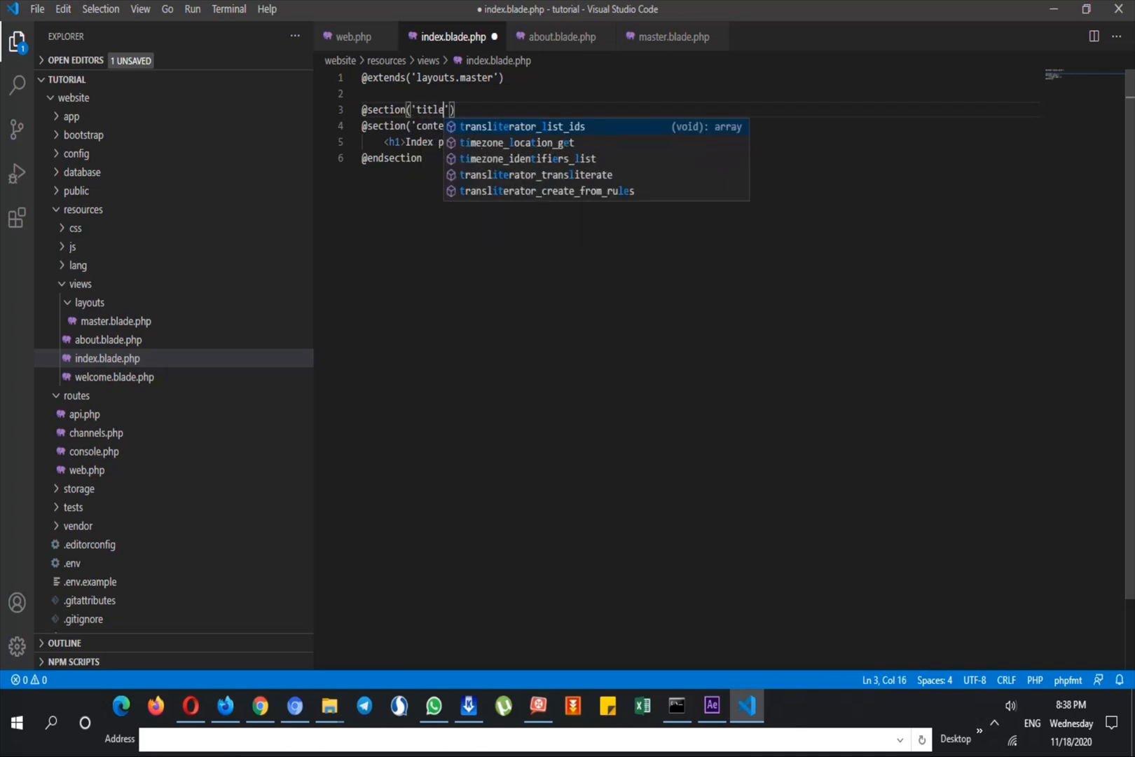
type("',")
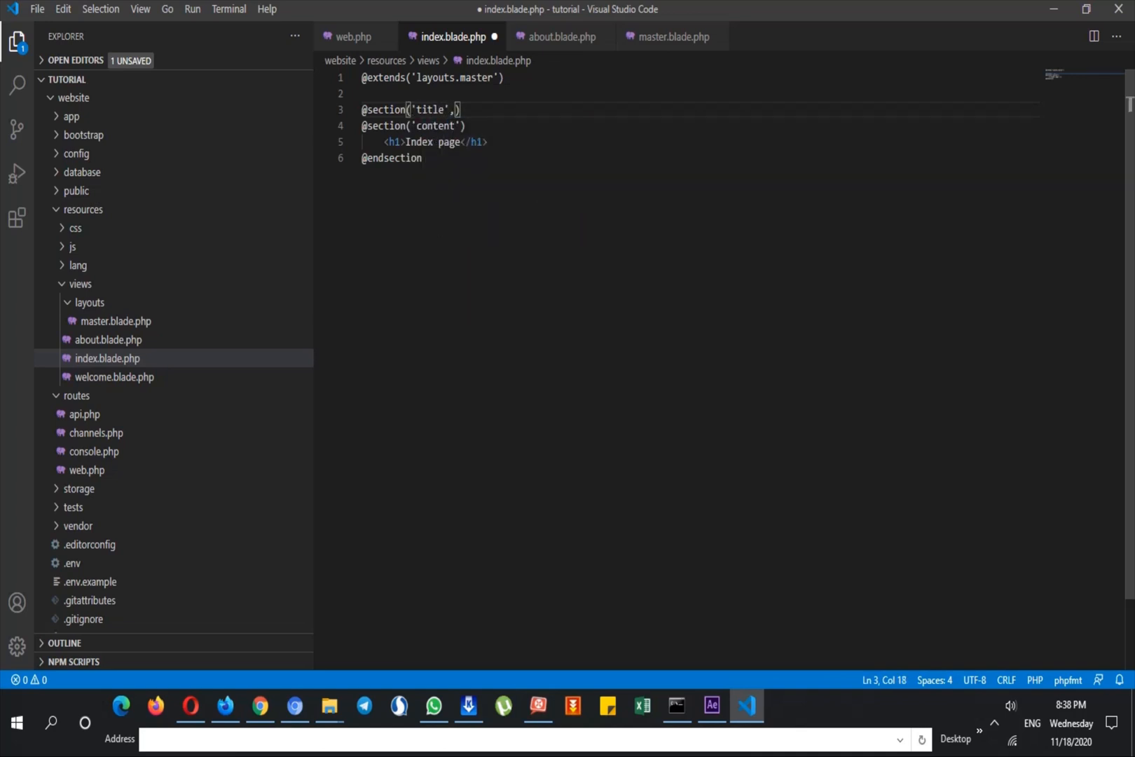
key("End")
key("Return")
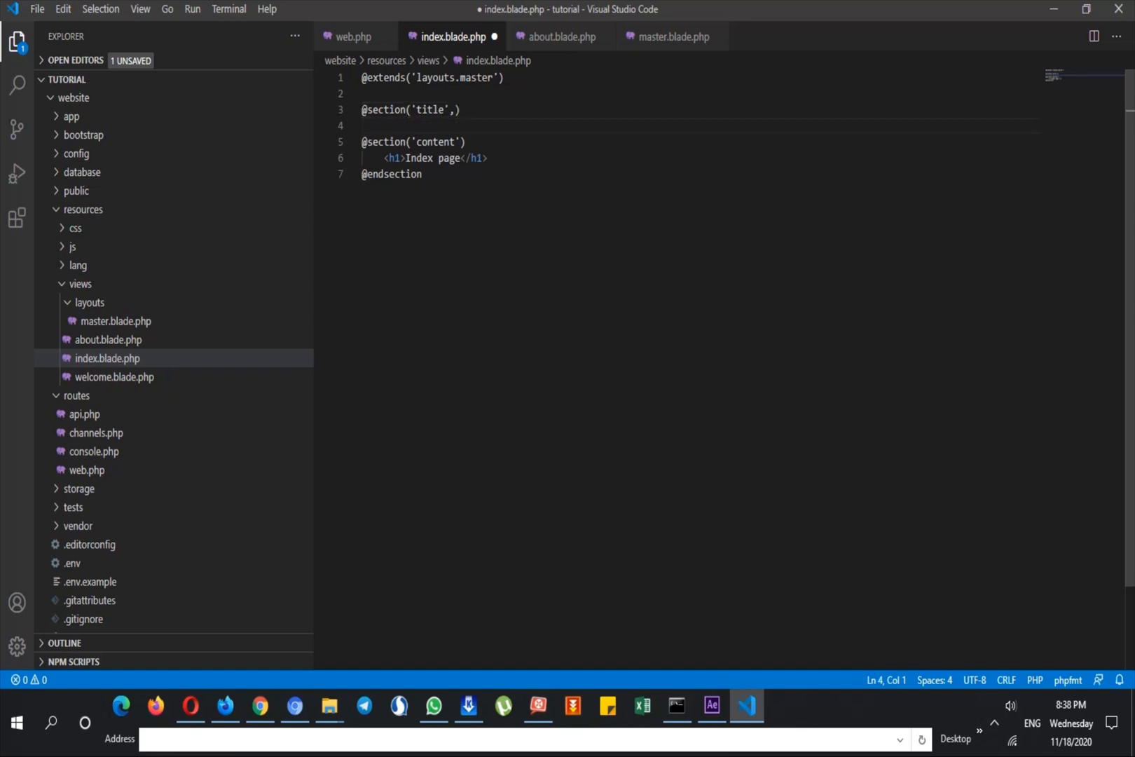
left_click_drag(421, 174, 361, 174)
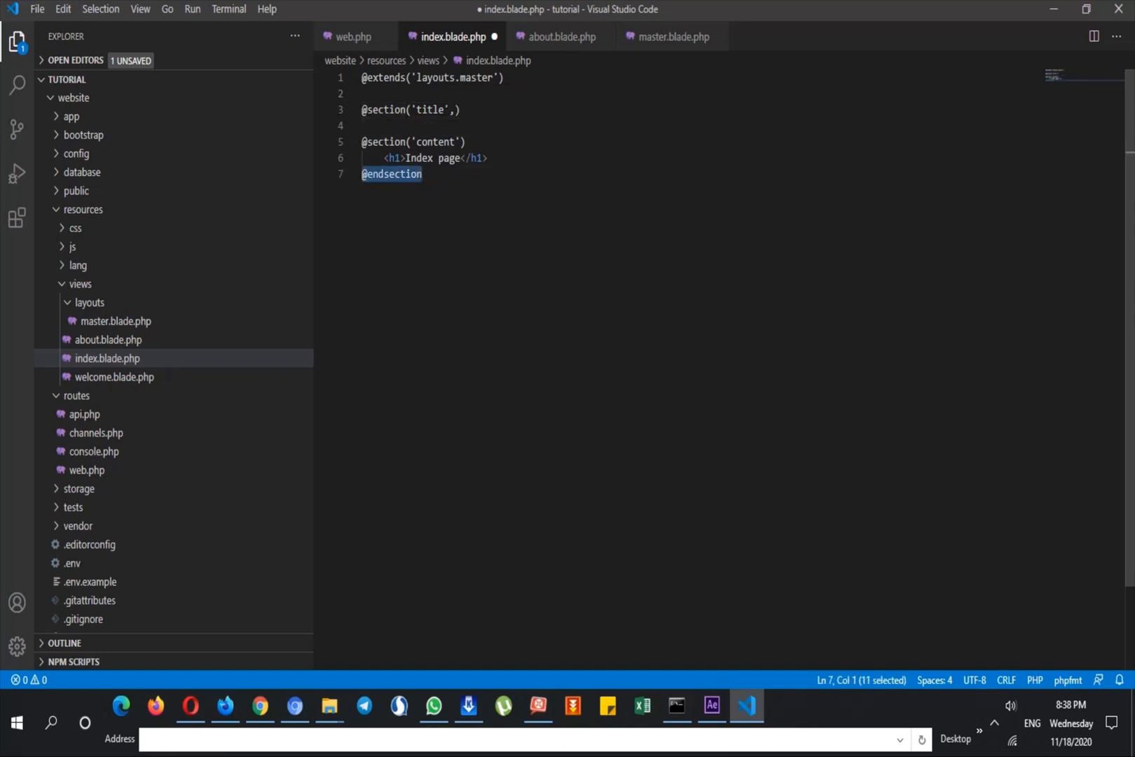
left_click(455, 110)
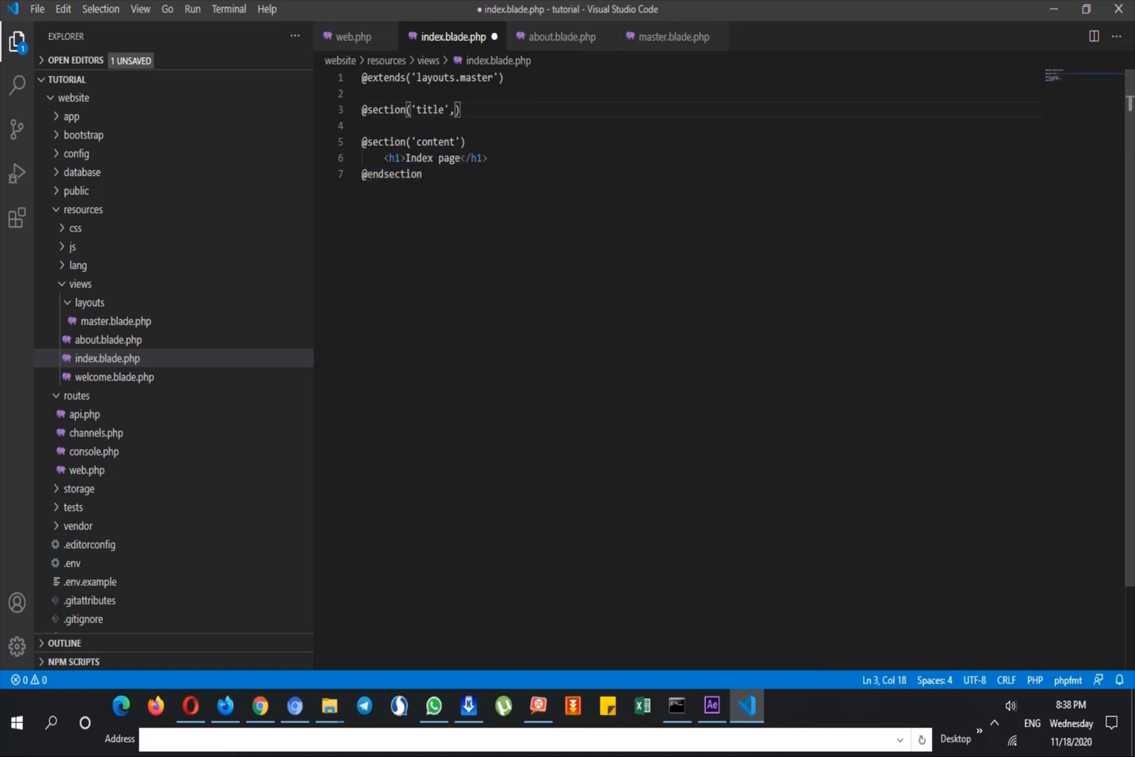
type("'")
- Fill the title section value as 'index page' and save the index view
left_click_drag(384, 158, 488, 158)
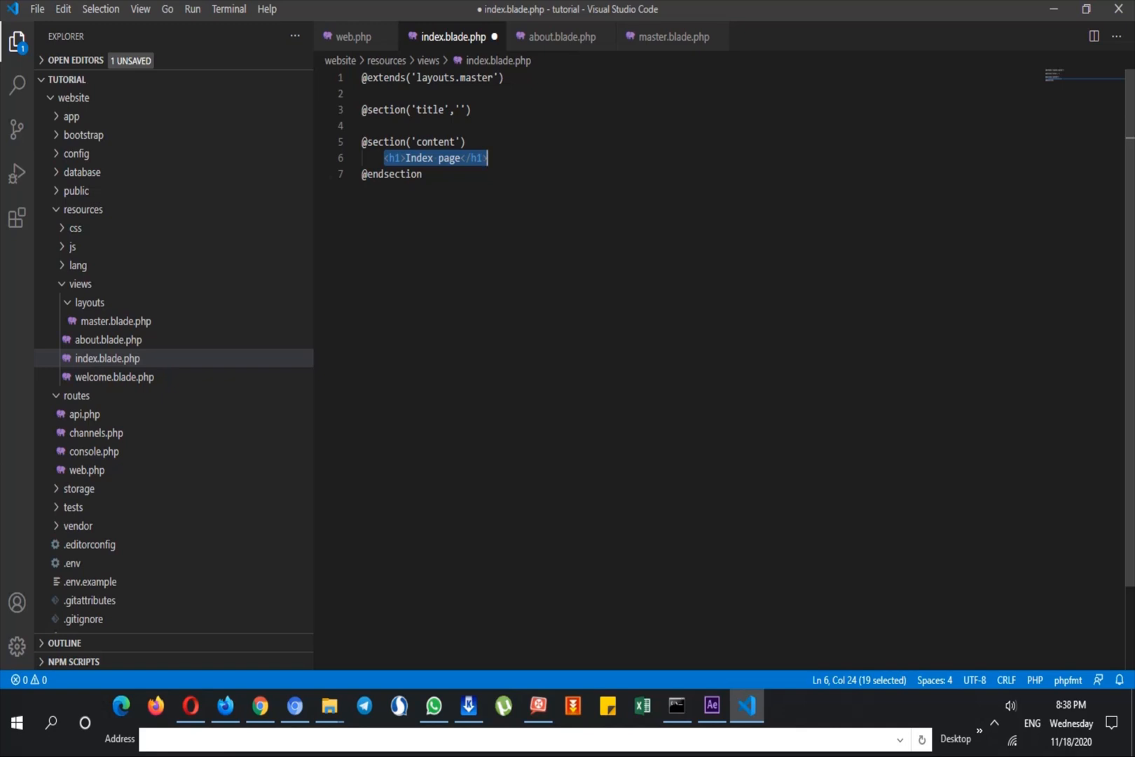
left_click(459, 110)
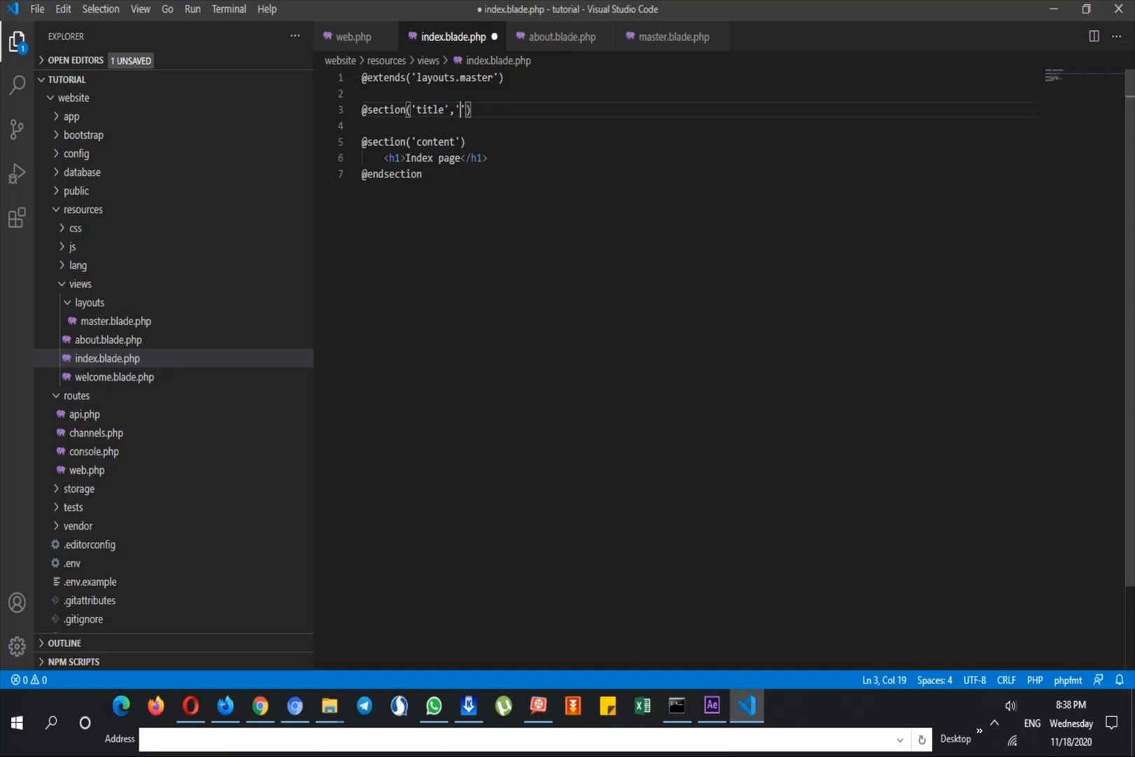
key("Right")
key("Left")
type("index ")
type("page")
key("ctrl+s")
key("shift+Home")
key("ctrl+c")
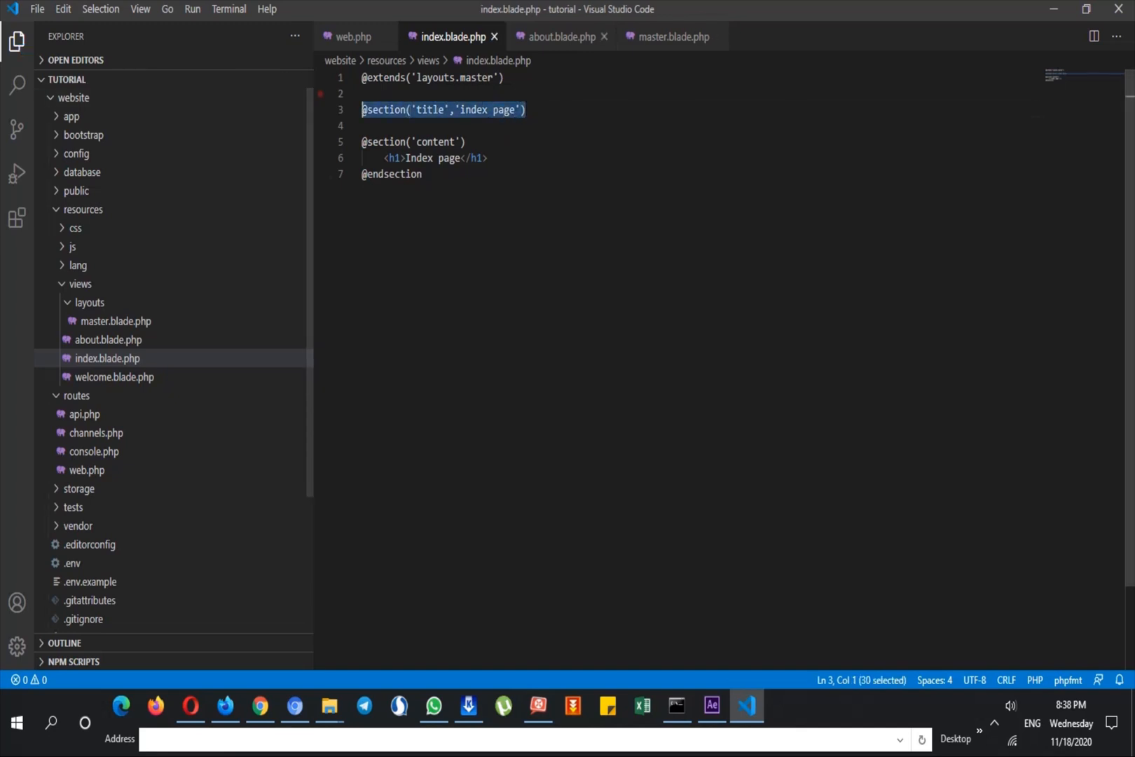
- Paste the title section into about.blade.php as 'about page', save, and reload /about in Chrome
key("ctrl+Tab")
key("Up")
key("Up")
key("Return")
key("ctrl+v")
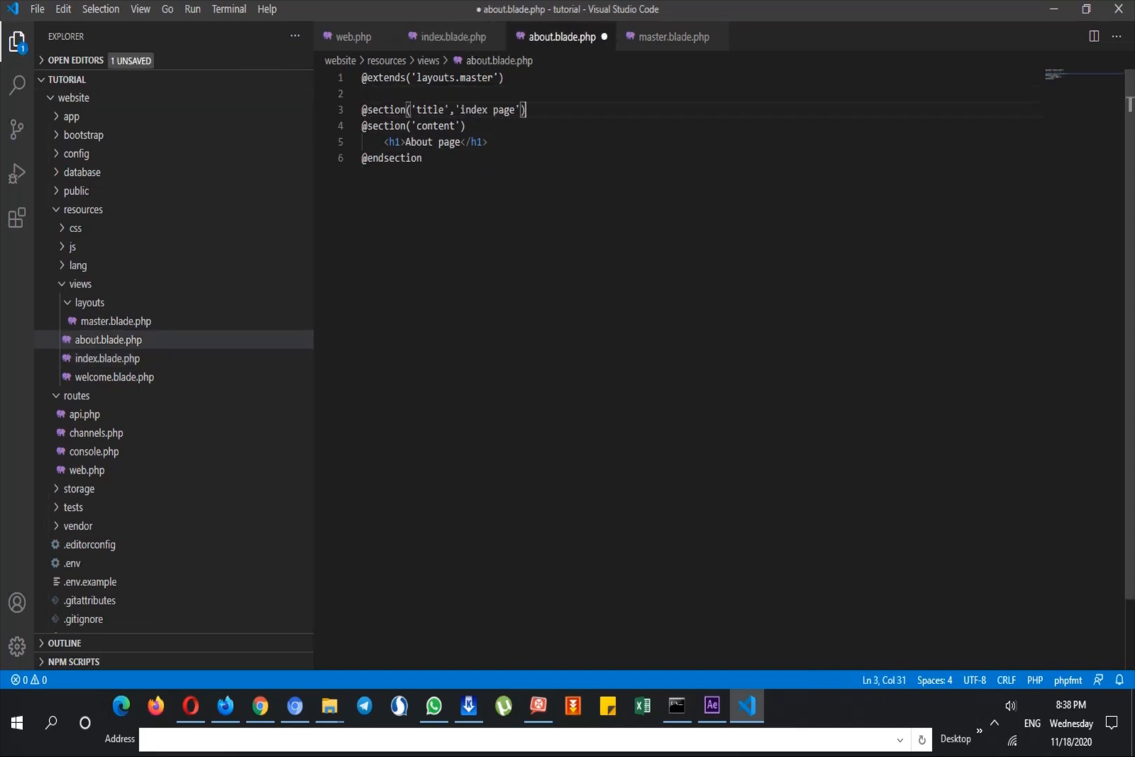
key("Return")
double_click(474, 109)
type("a")
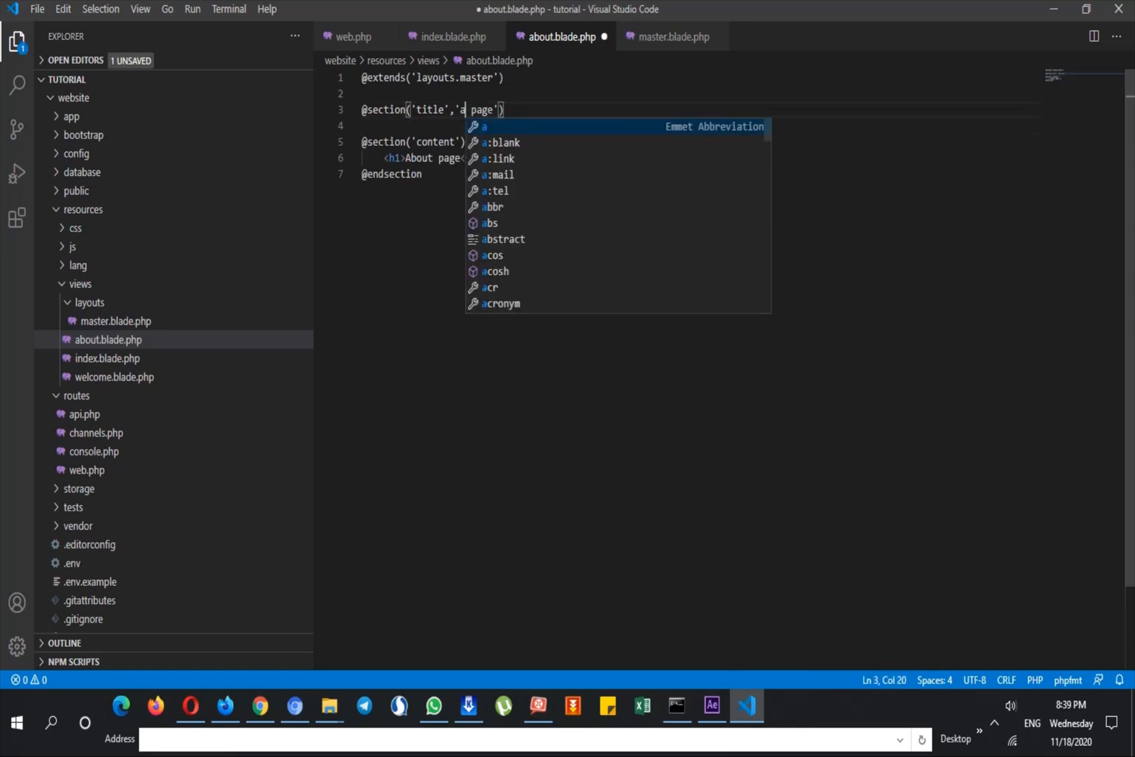
type("bout")
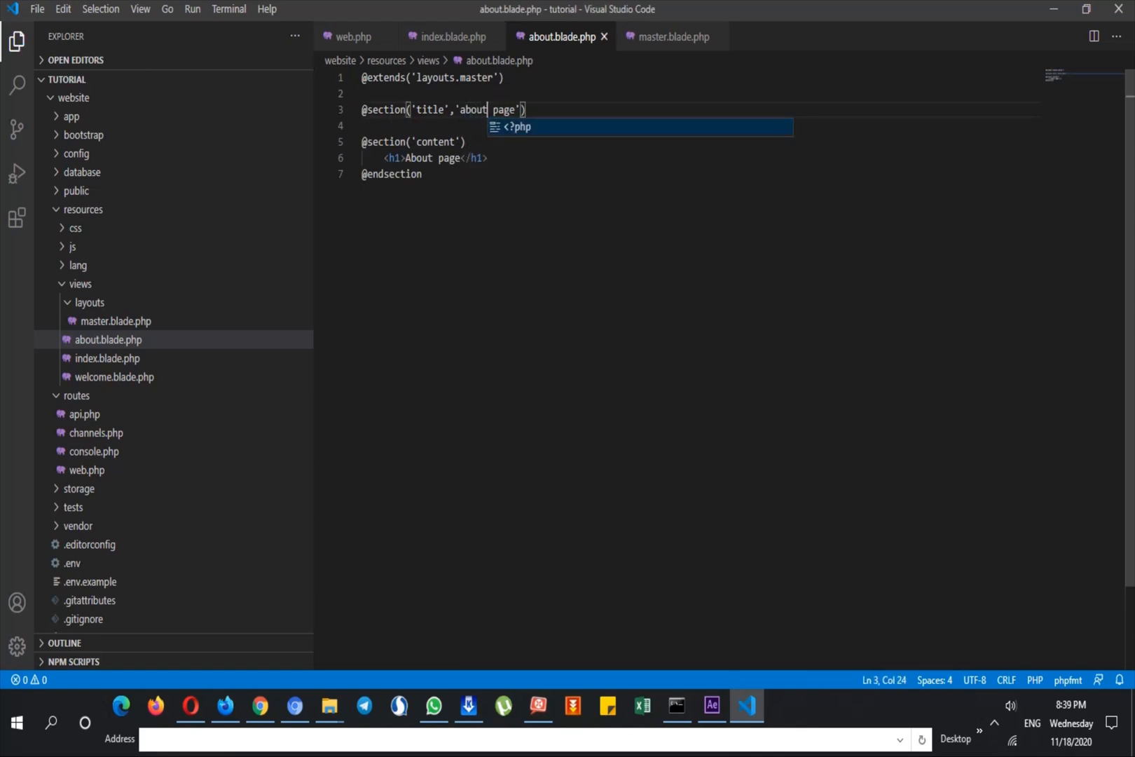
left_click(260, 704)
key("F5")
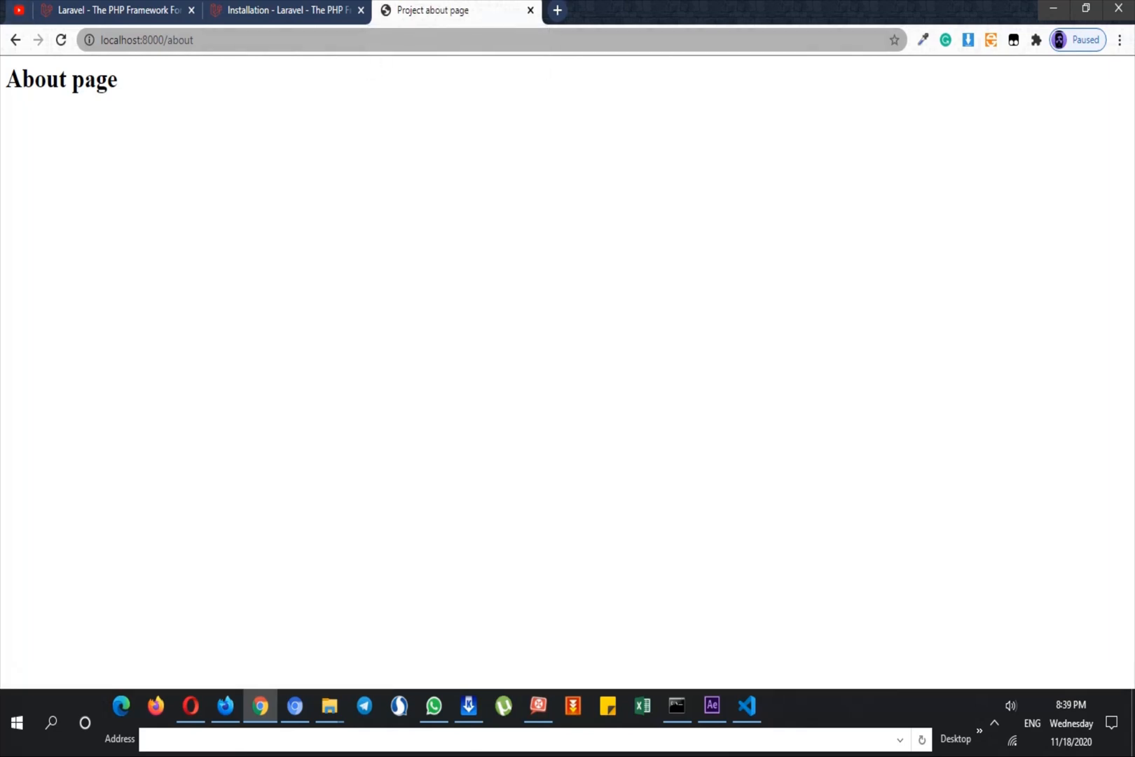
- Check the about tab reads 'Project about page', then load localhost:8000 titled 'Project index page'
double_click(180, 40)
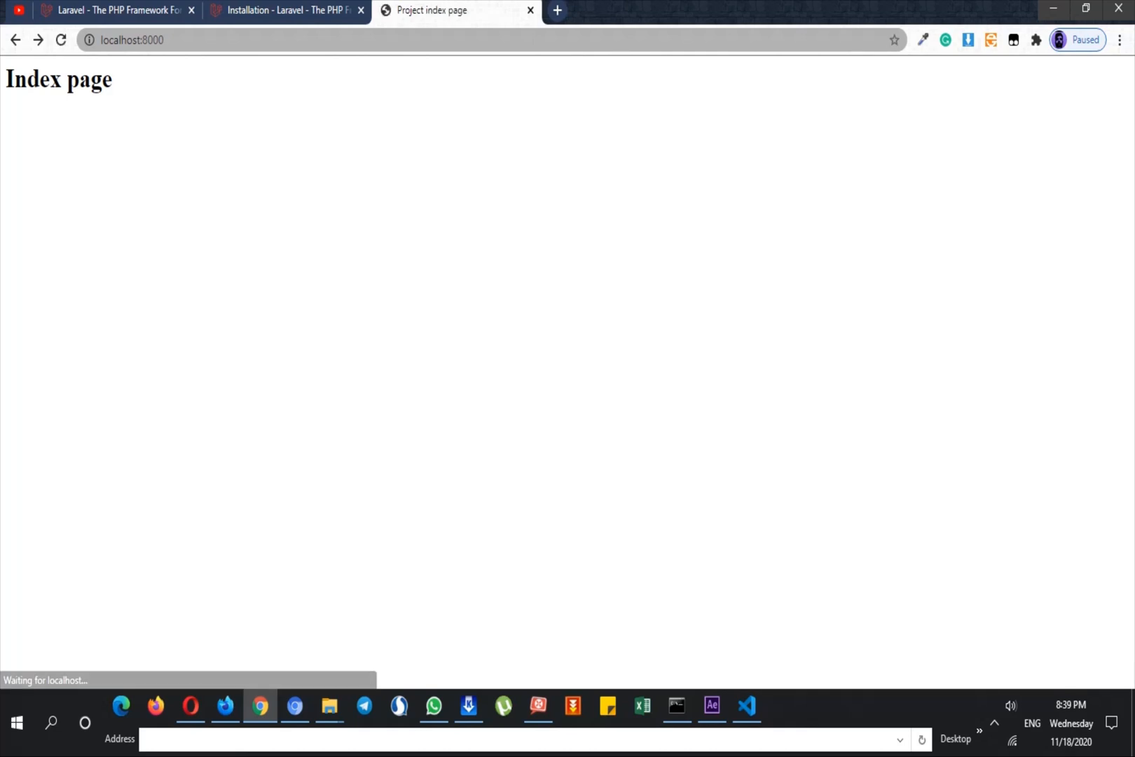
key("ctrl+l")
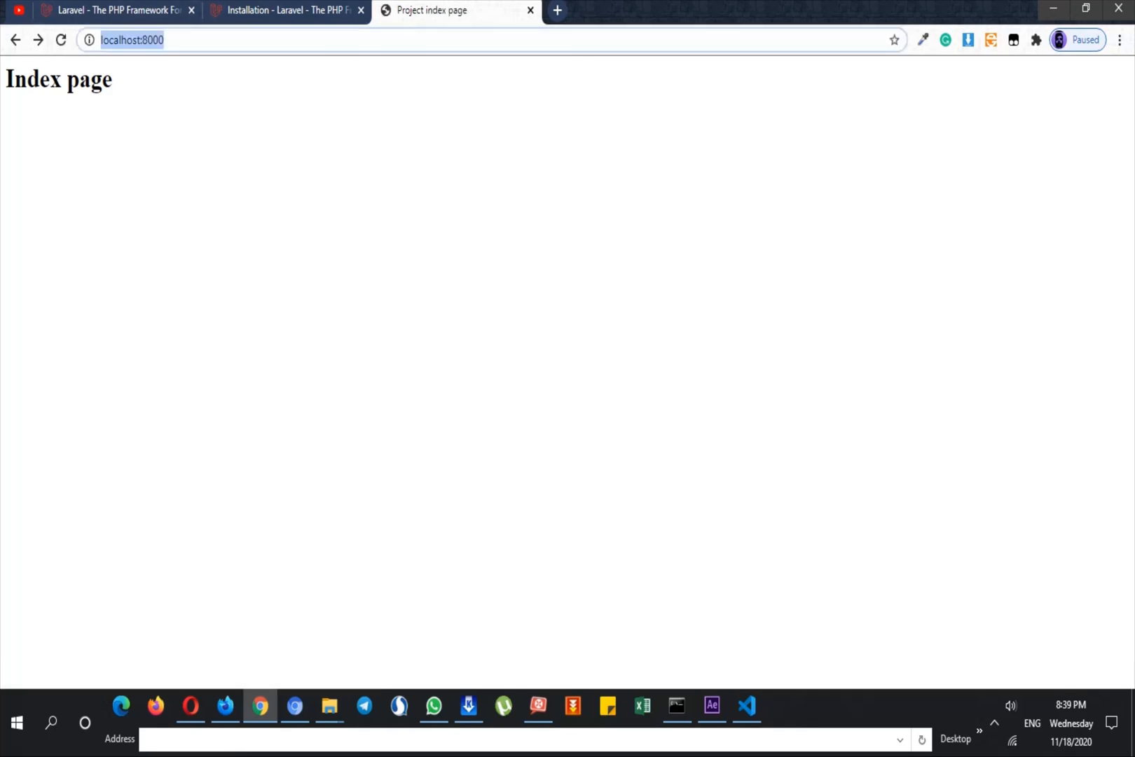